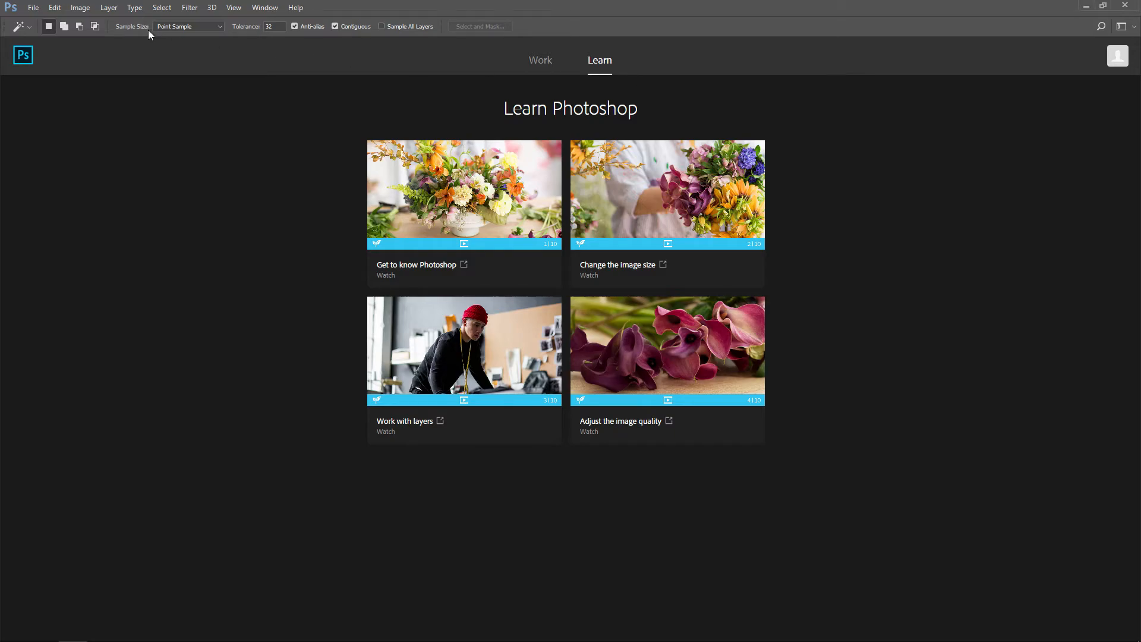
Open the logo image ow-logo-color.png.
click(33, 8)
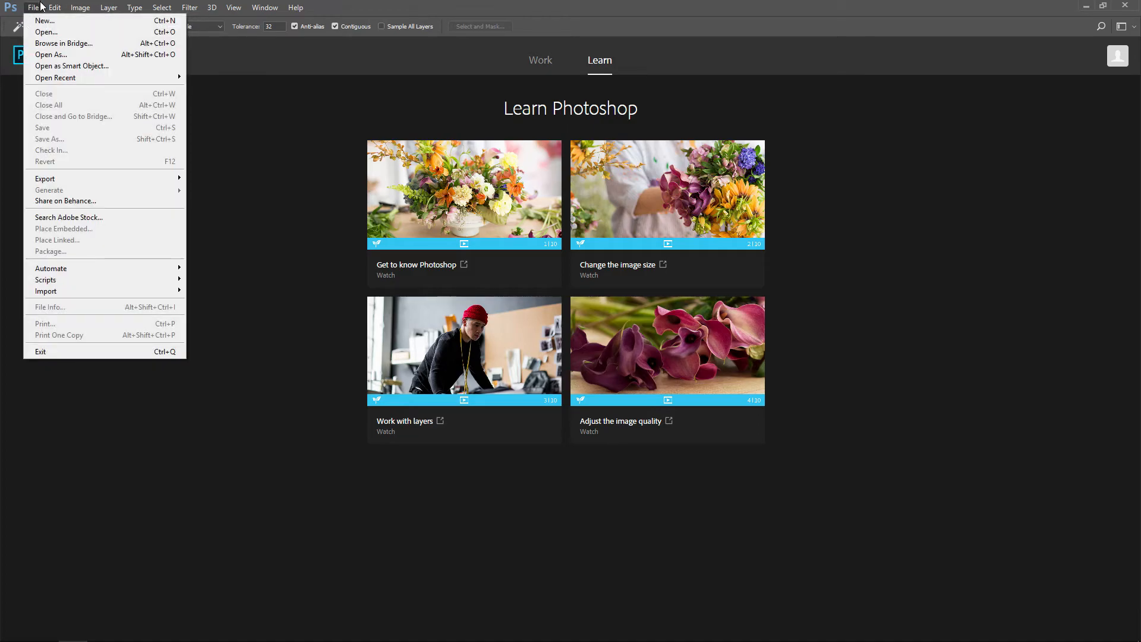
click(46, 32)
click(138, 80)
click(460, 302)
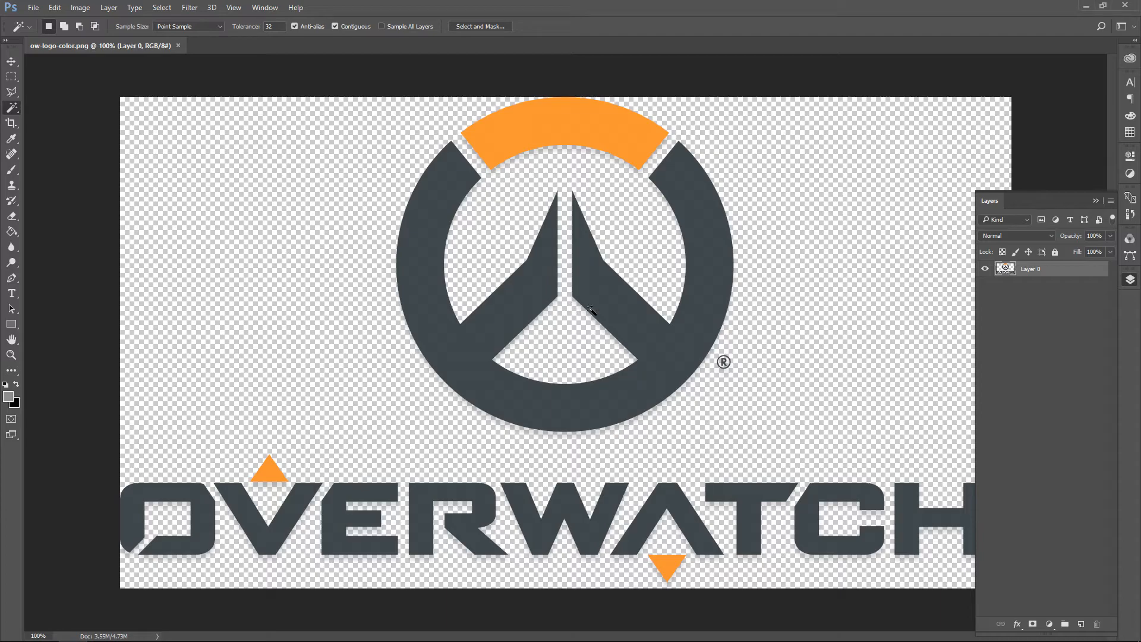
Select the logo's orange arc with the Magic Wand and convert the selection to a work path with 1.0 pixel tolerance.
click(555, 130)
right_click(576, 133)
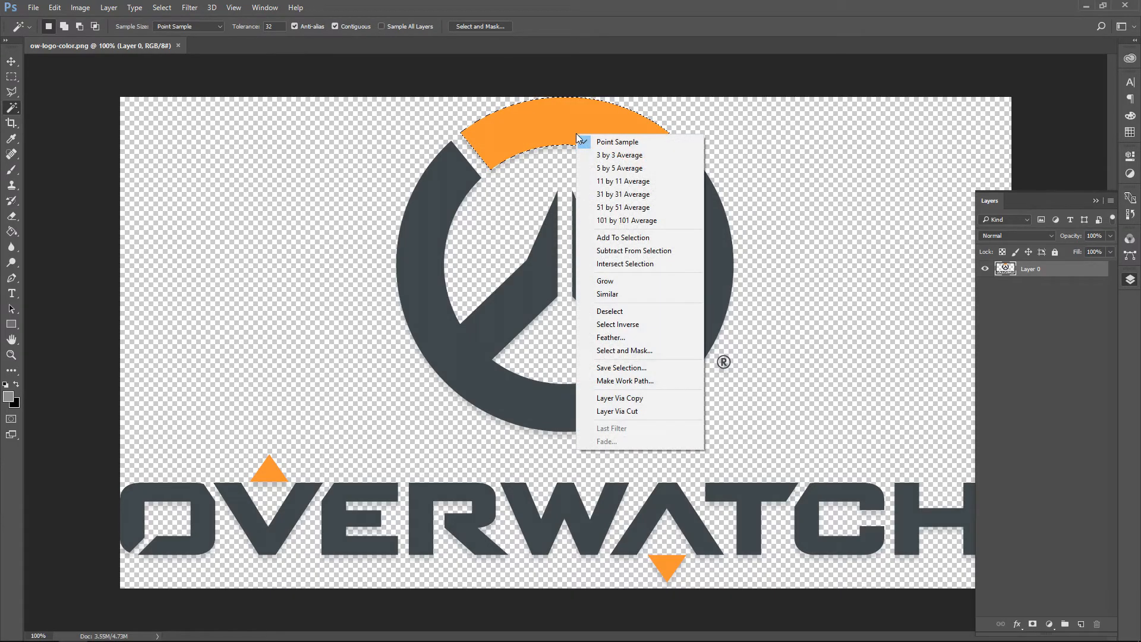
click(625, 380)
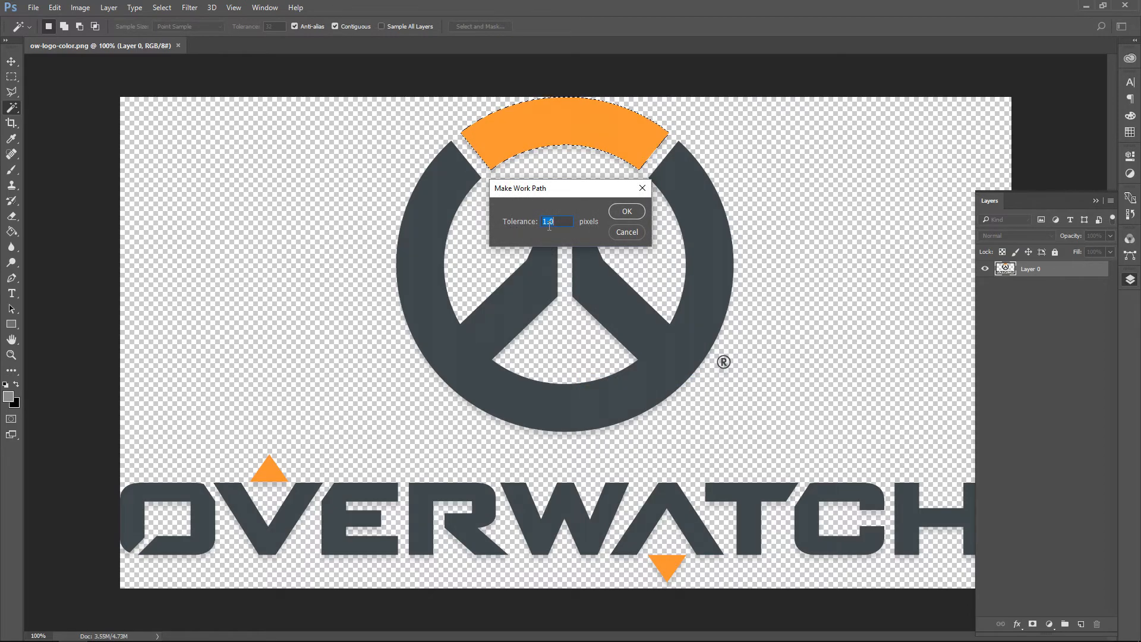
click(624, 213)
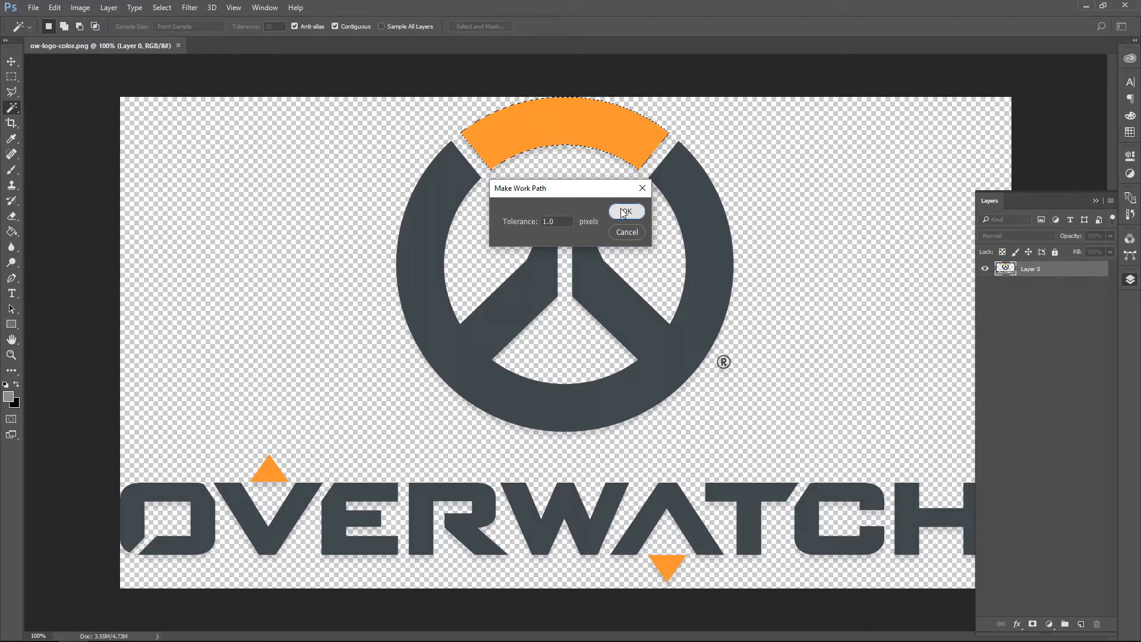
Export the orange arc's work path to an Illustrator file named "orange overwatch" in the Overwatch folder.
click(33, 7)
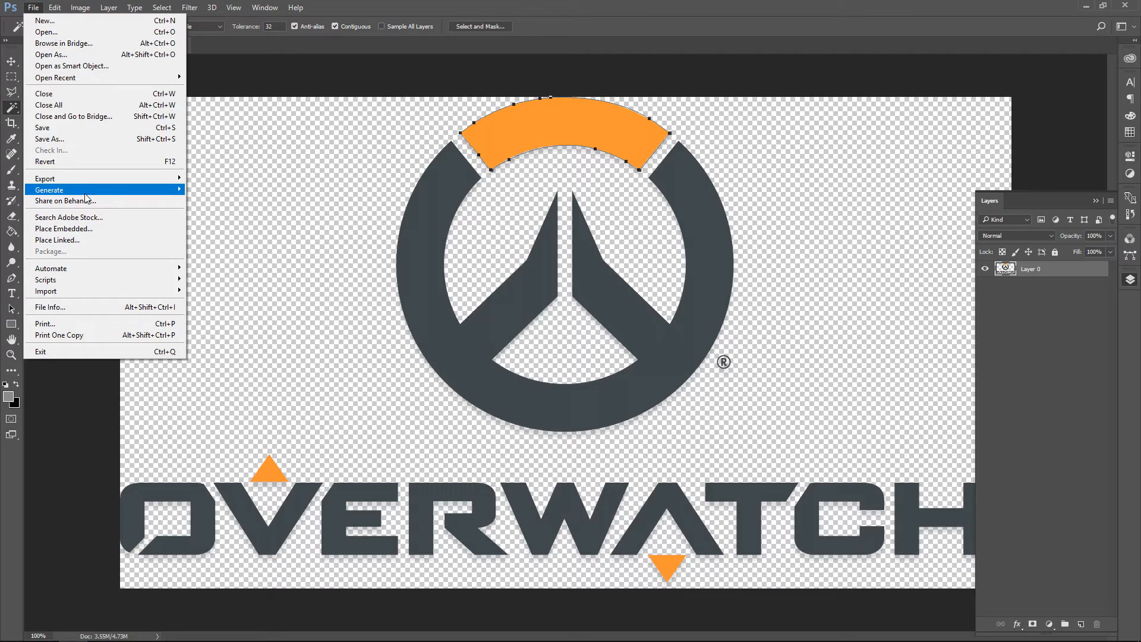
mouse_move(76, 183)
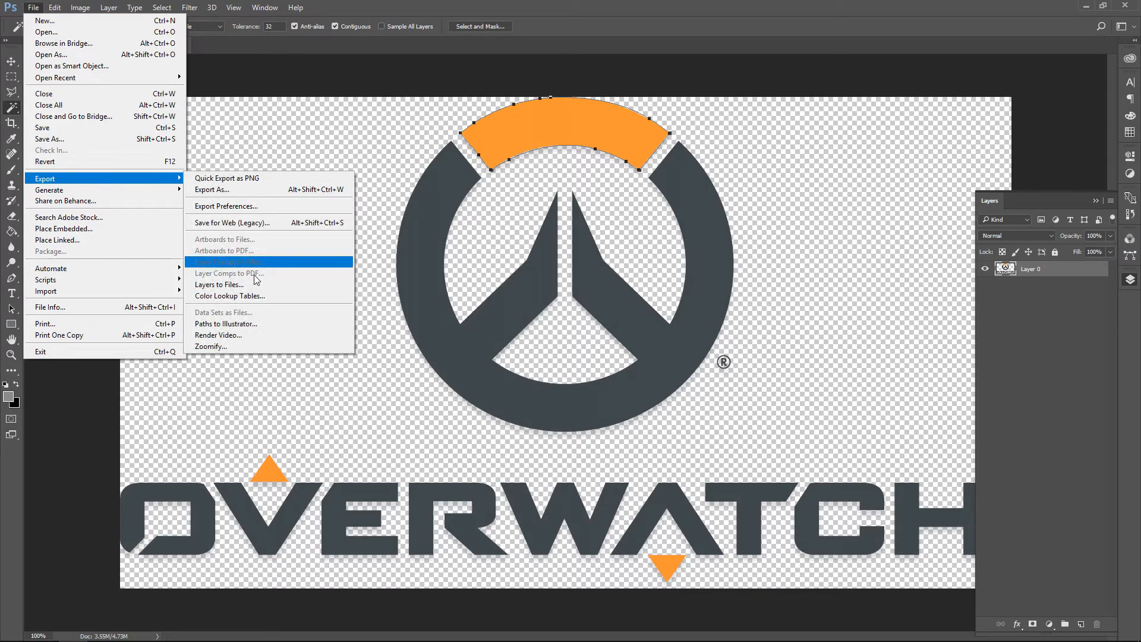
click(270, 325)
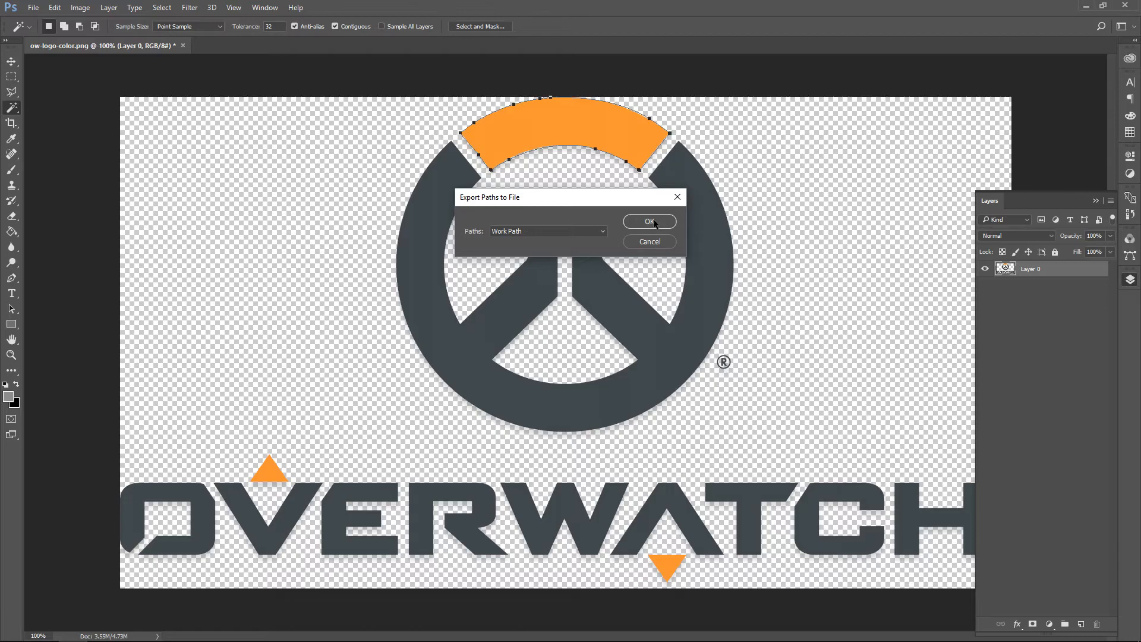
click(650, 221)
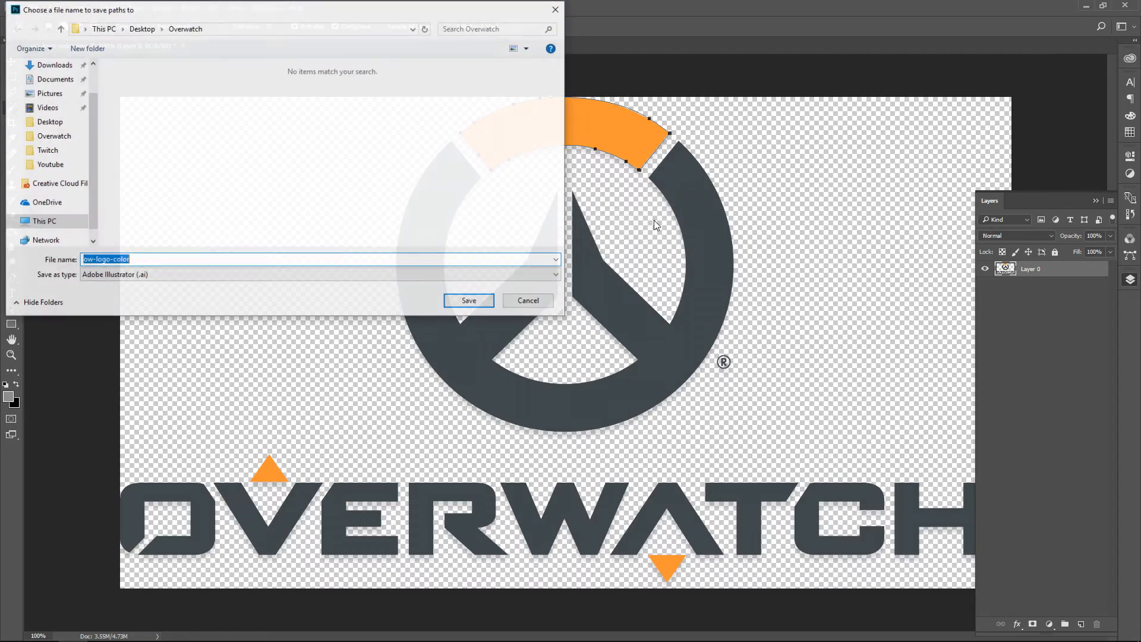
text(orange overwatch)
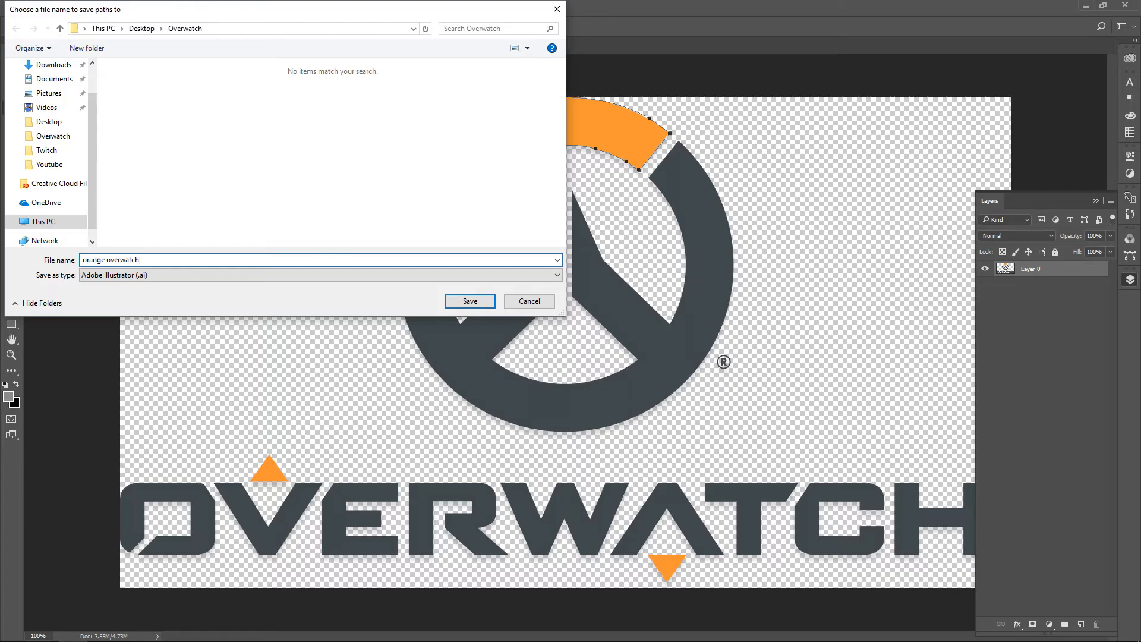
key(Return)
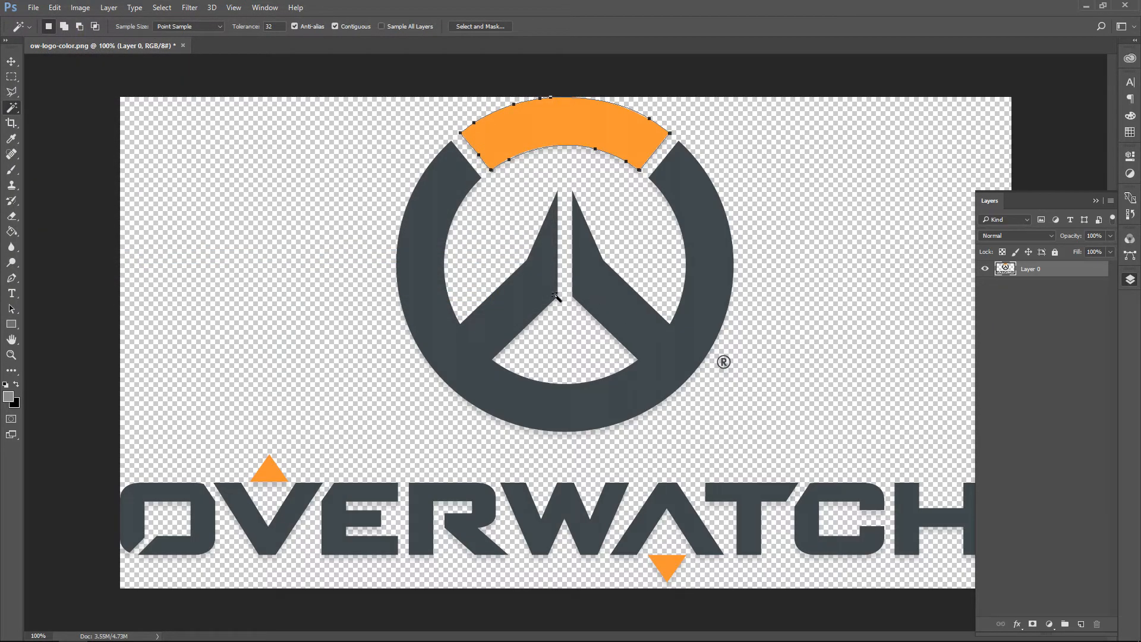
Select the dark grey part of the round emblem with the Magic Wand and convert the selection to a work path.
click(437, 215)
right_click(434, 244)
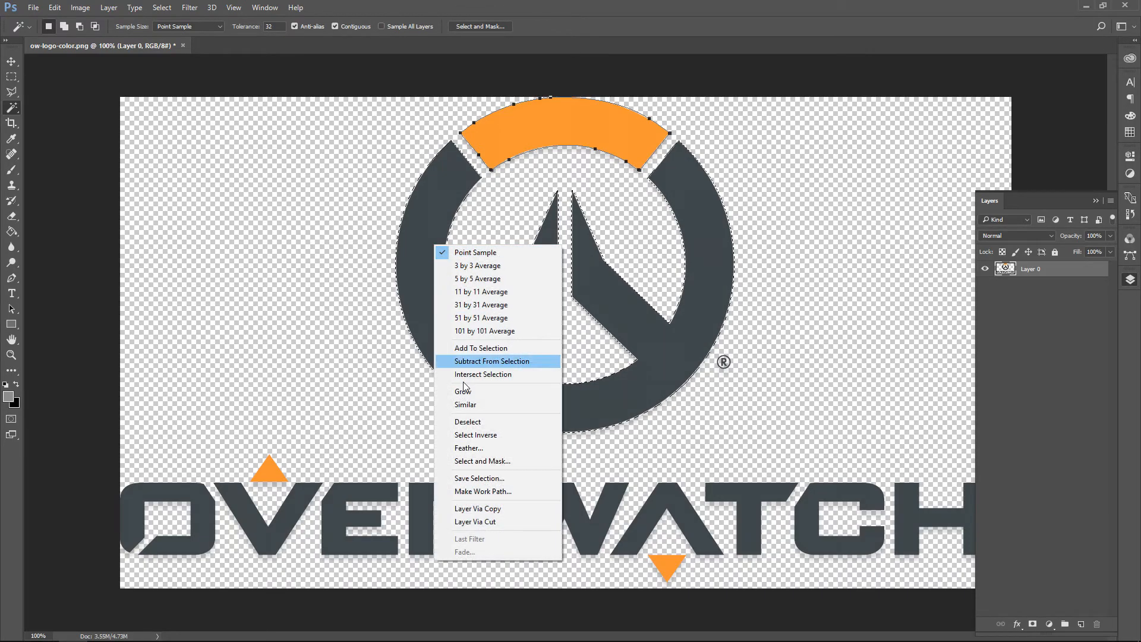
click(504, 493)
click(625, 210)
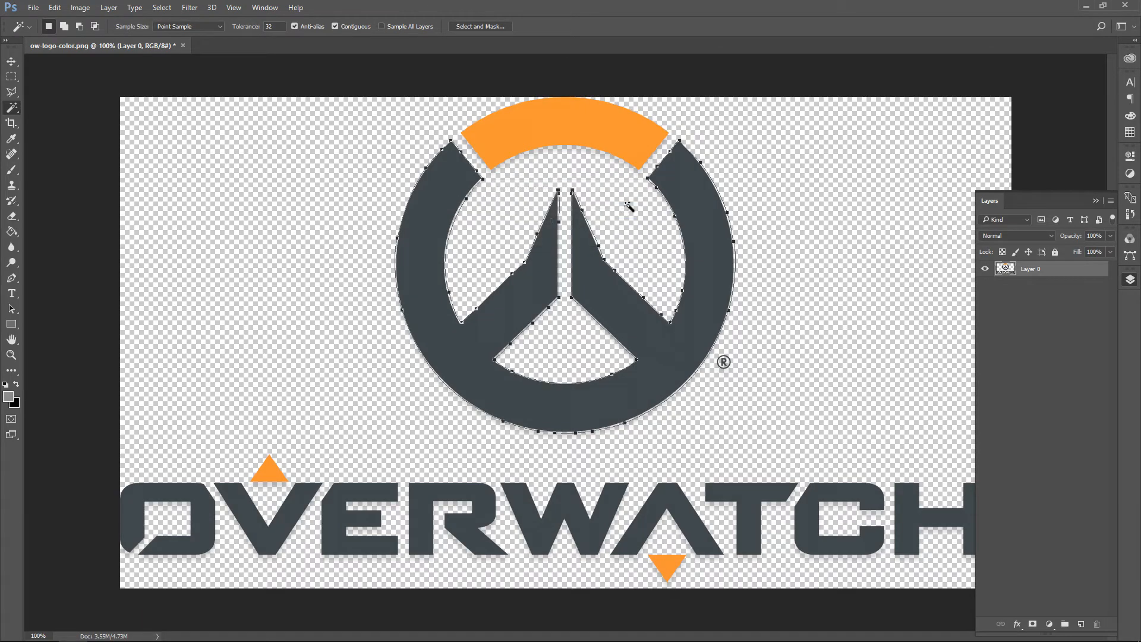
Export the grey emblem's work path to an Illustrator file named "other over" in the Overwatch folder.
click(40, 7)
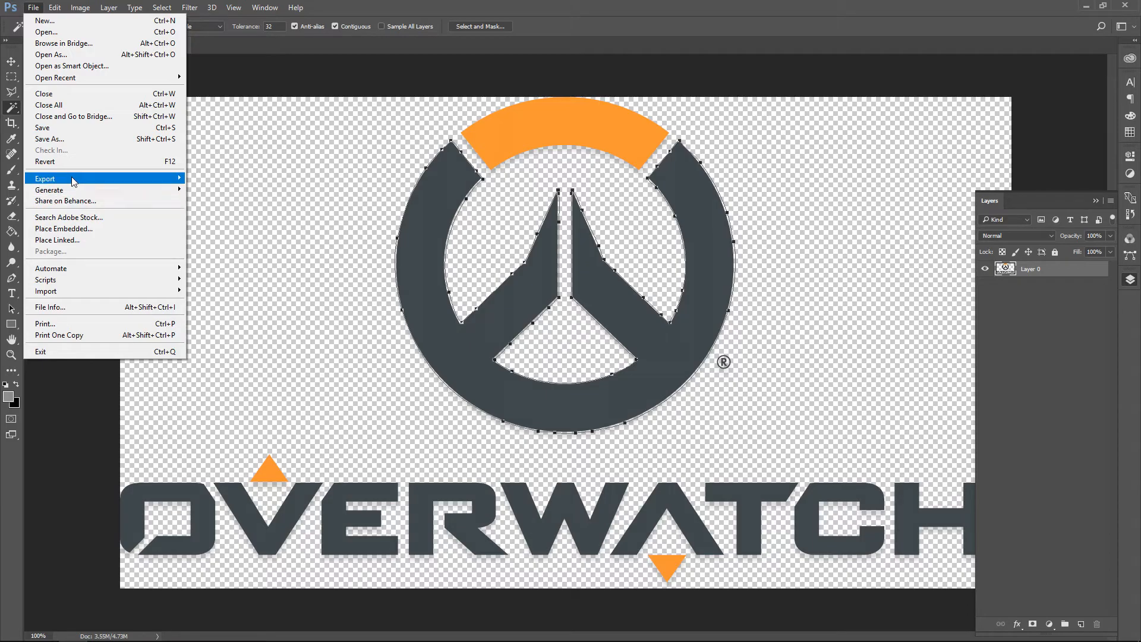
mouse_move(73, 180)
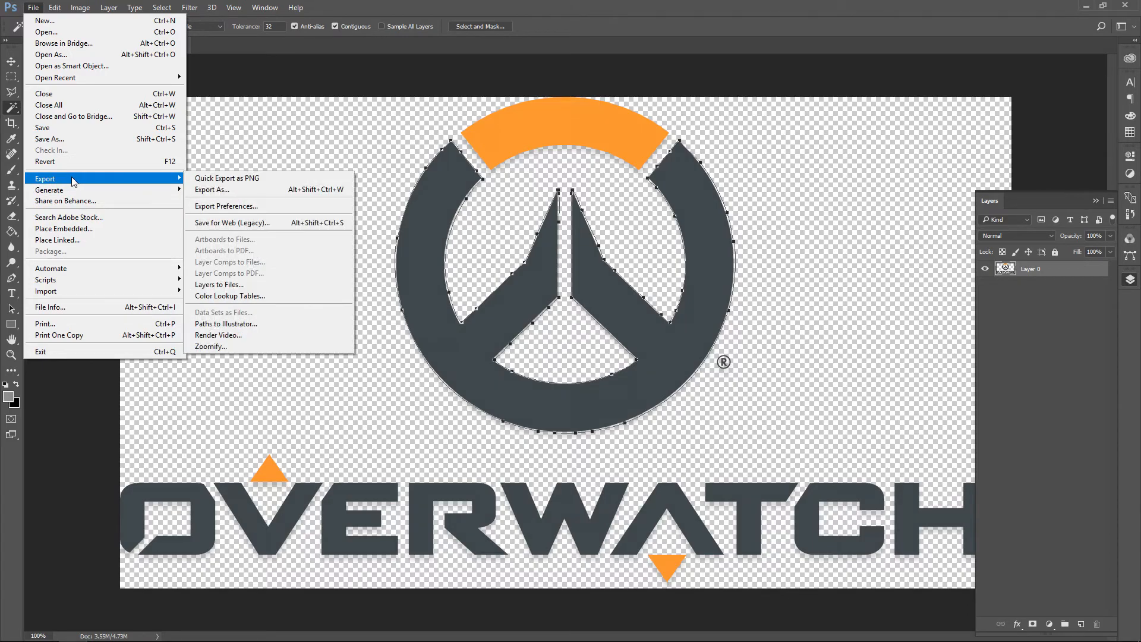
click(259, 324)
click(636, 225)
text(other over)
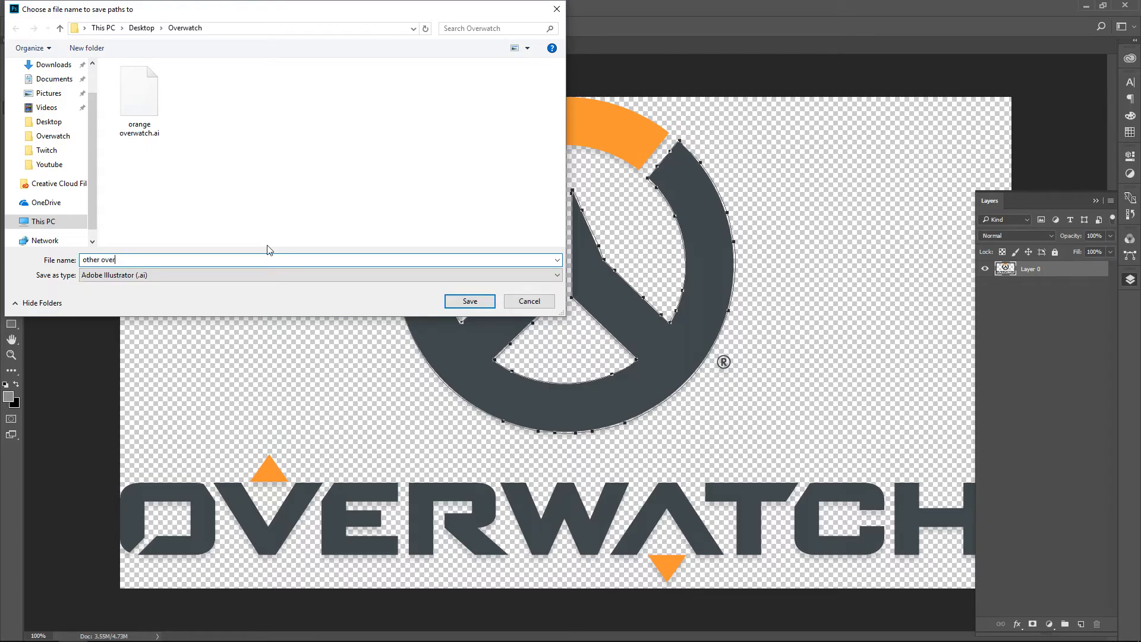
click(469, 301)
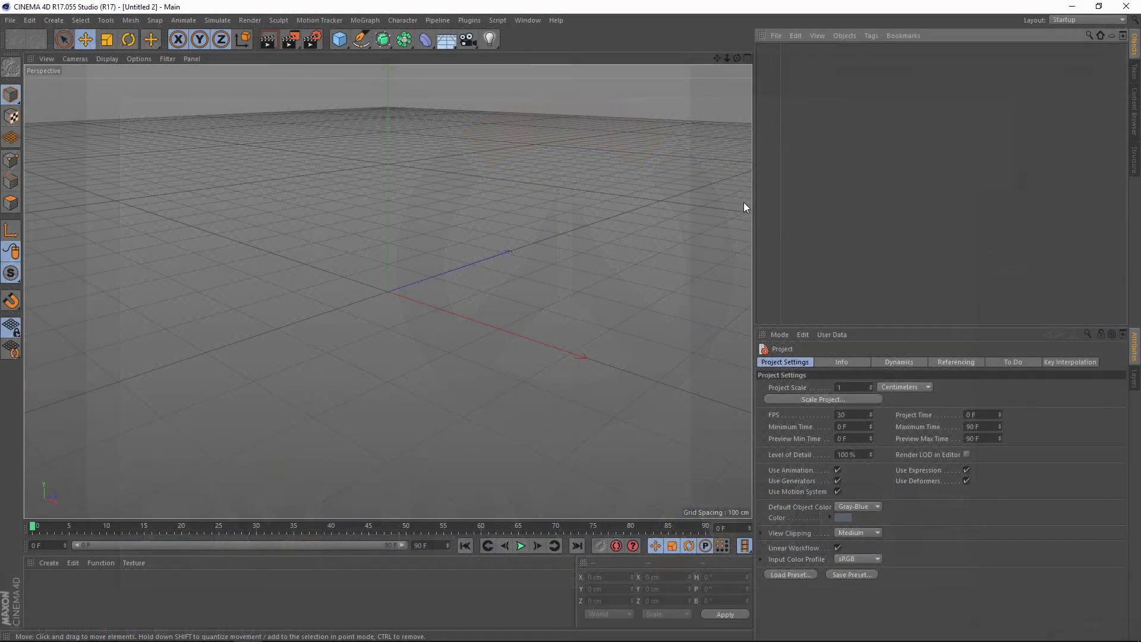
Switch to Cinema 4D and merge orange overwatch.ai into the scene at a scale of 1 centimetre with connected splines.
click(776, 38)
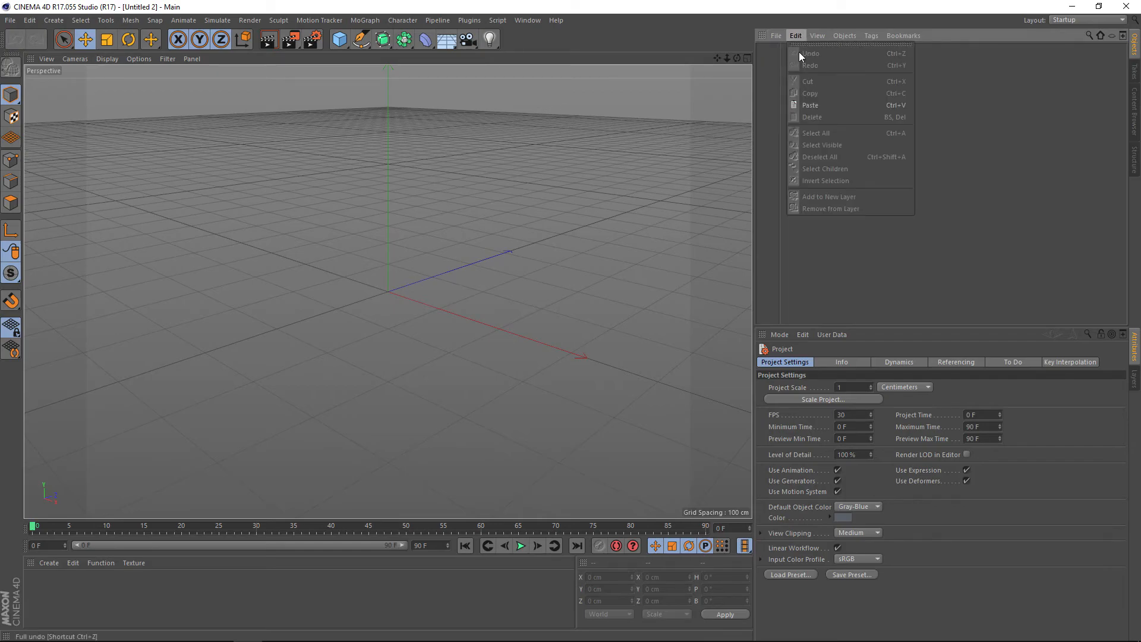
click(787, 53)
click(67, 187)
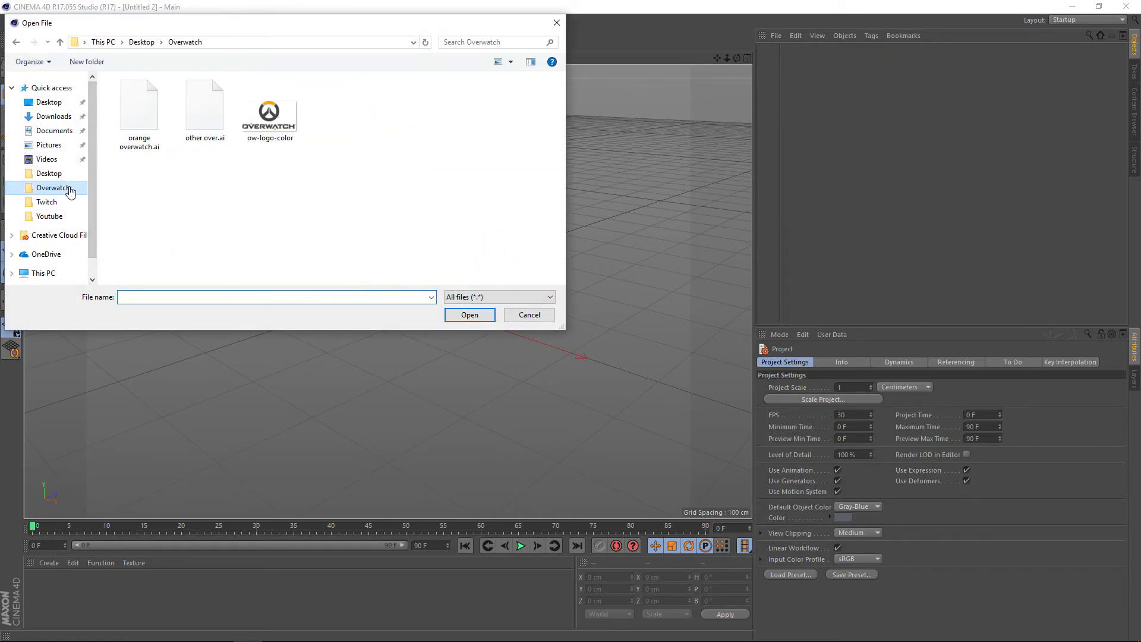
click(161, 142)
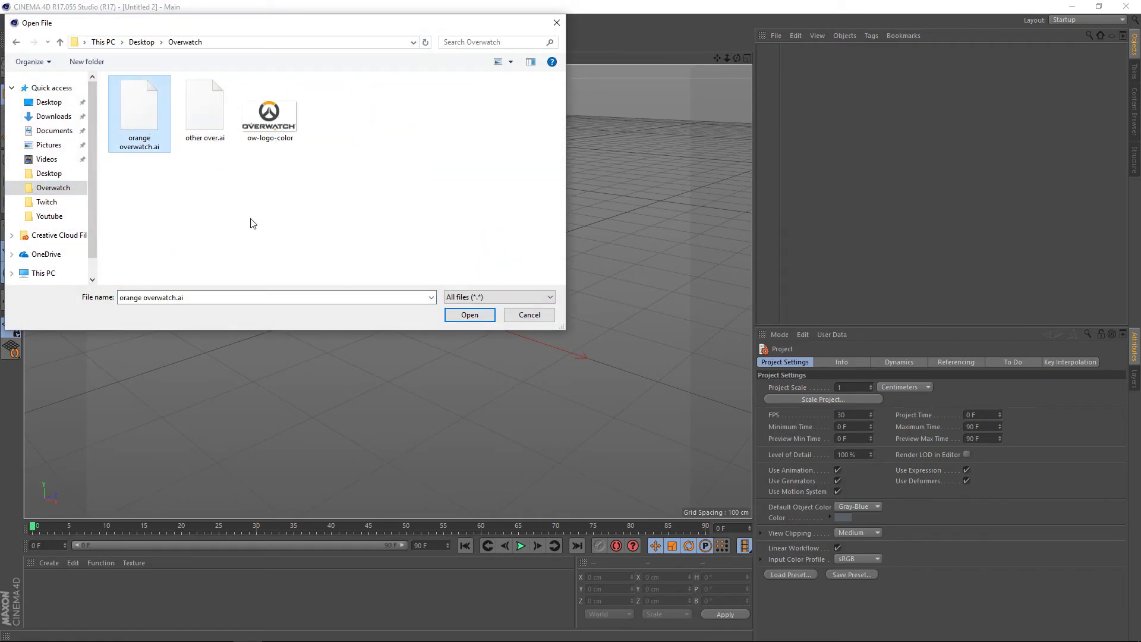
click(470, 315)
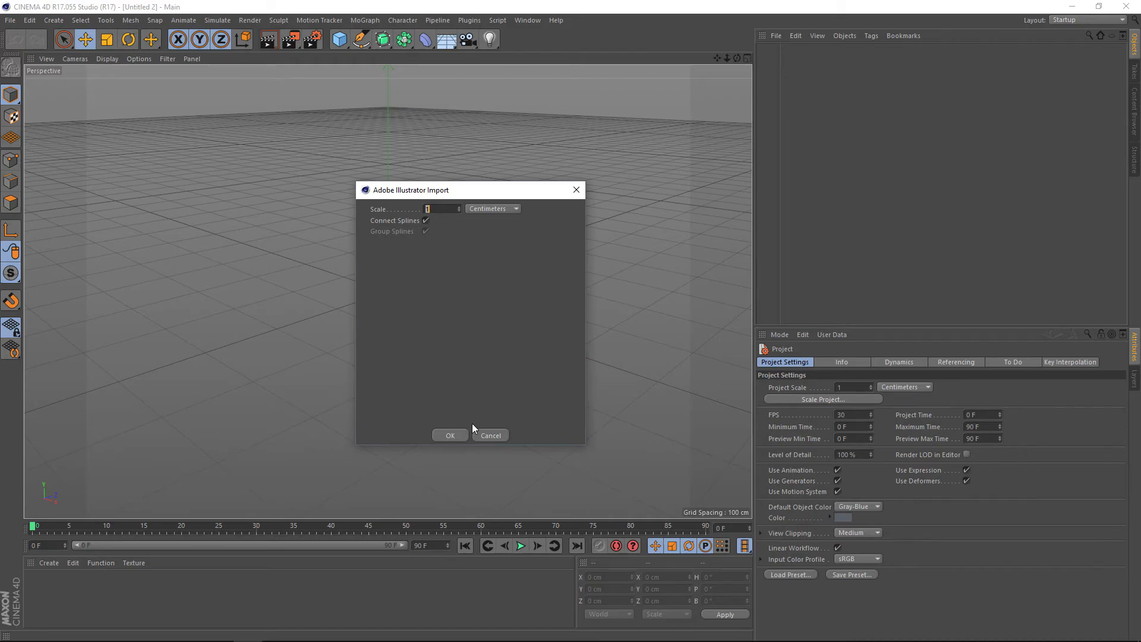
click(452, 434)
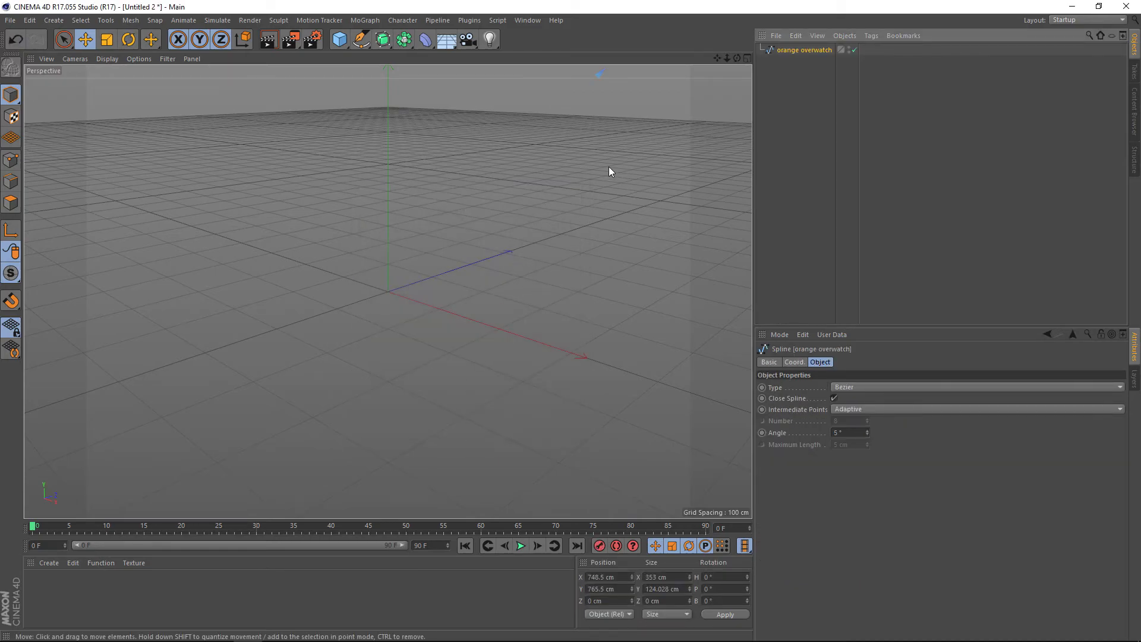
Merge other over.ai from the Overwatch folder into the scene alongside the orange arc spline.
scroll(608, 167, down, 8)
drag(719, 61, 410, 282)
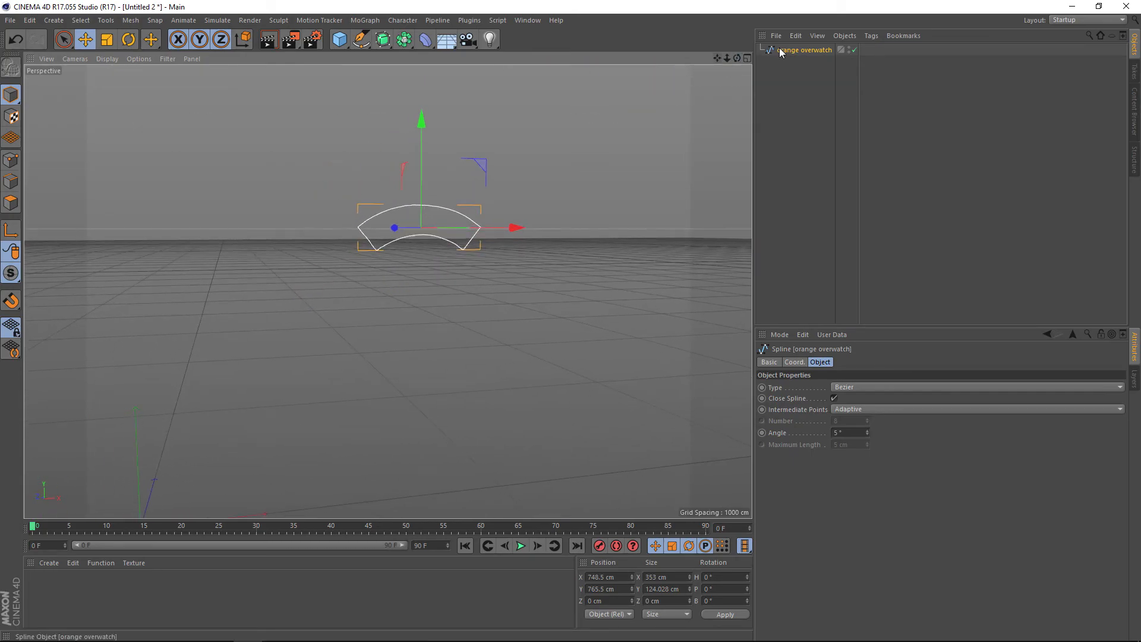
click(778, 35)
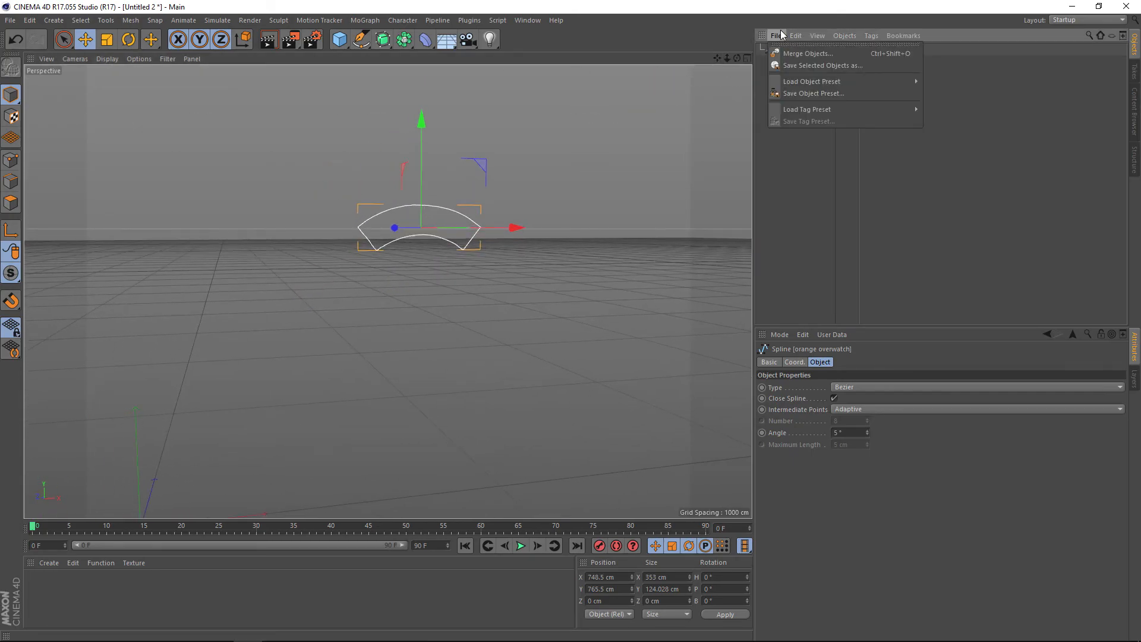
click(804, 54)
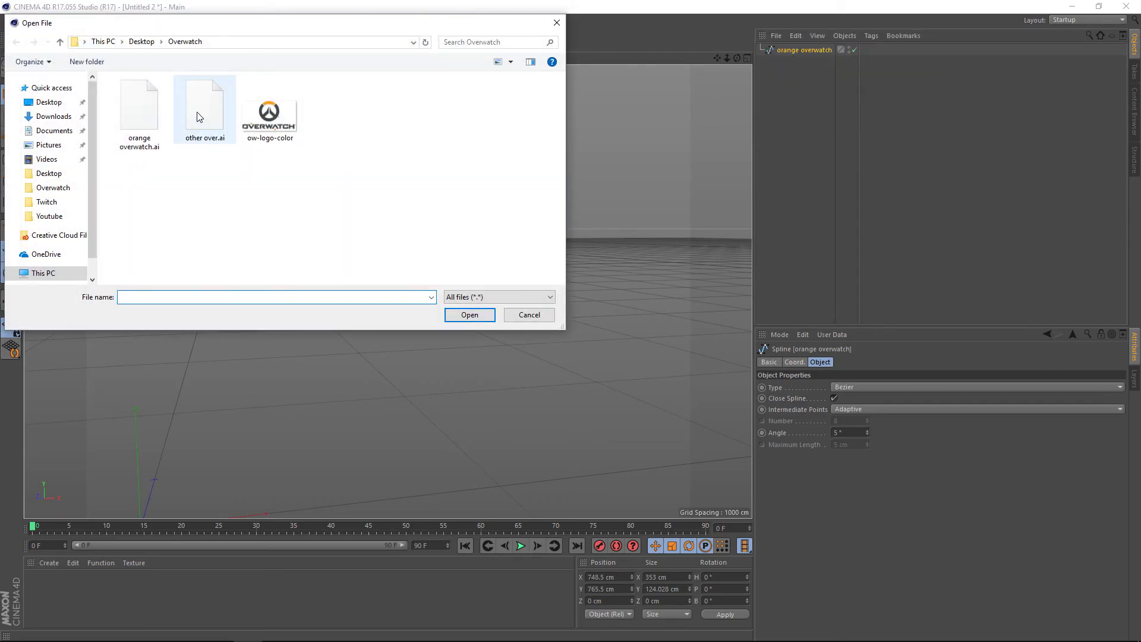
click(199, 116)
click(469, 315)
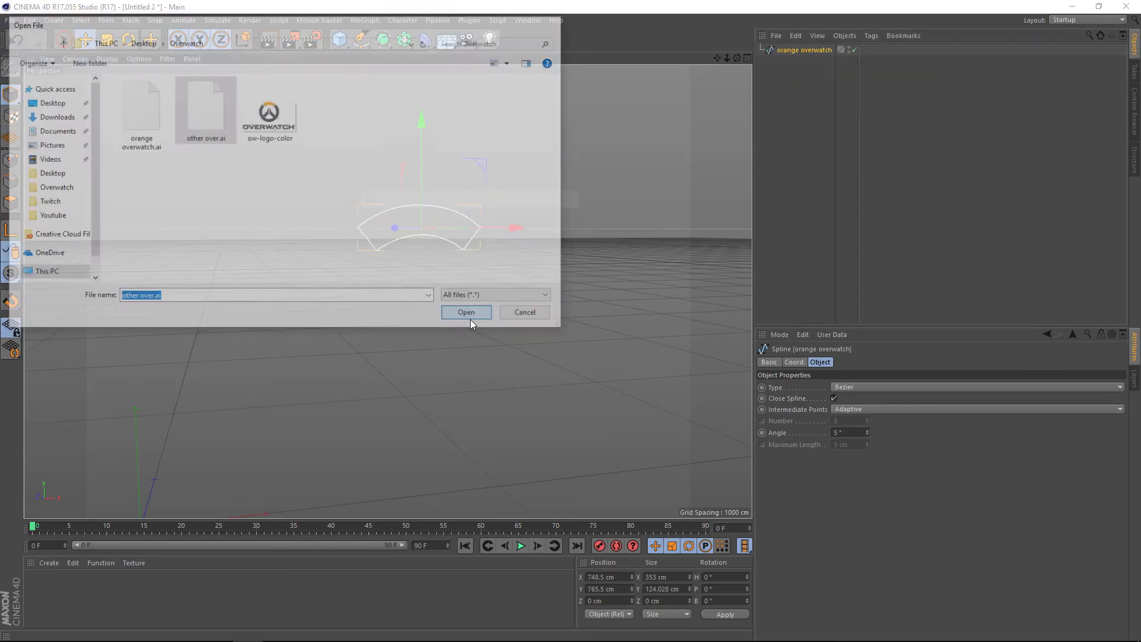
click(441, 439)
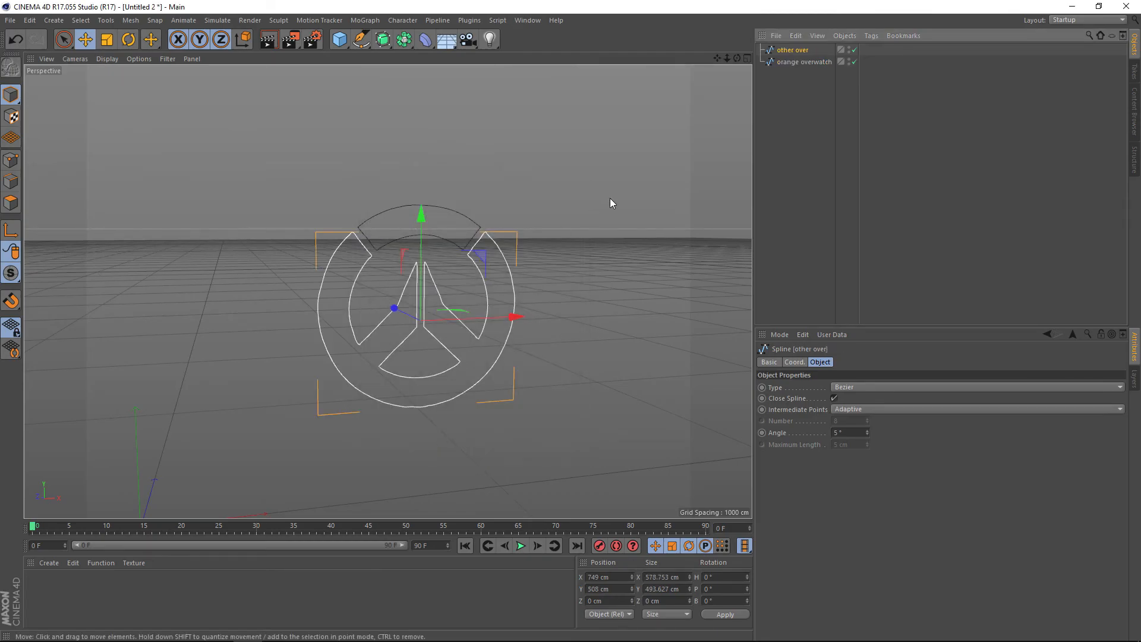
Add two Extrude generators to the scene for the two logo splines.
drag(718, 60, 276, 59)
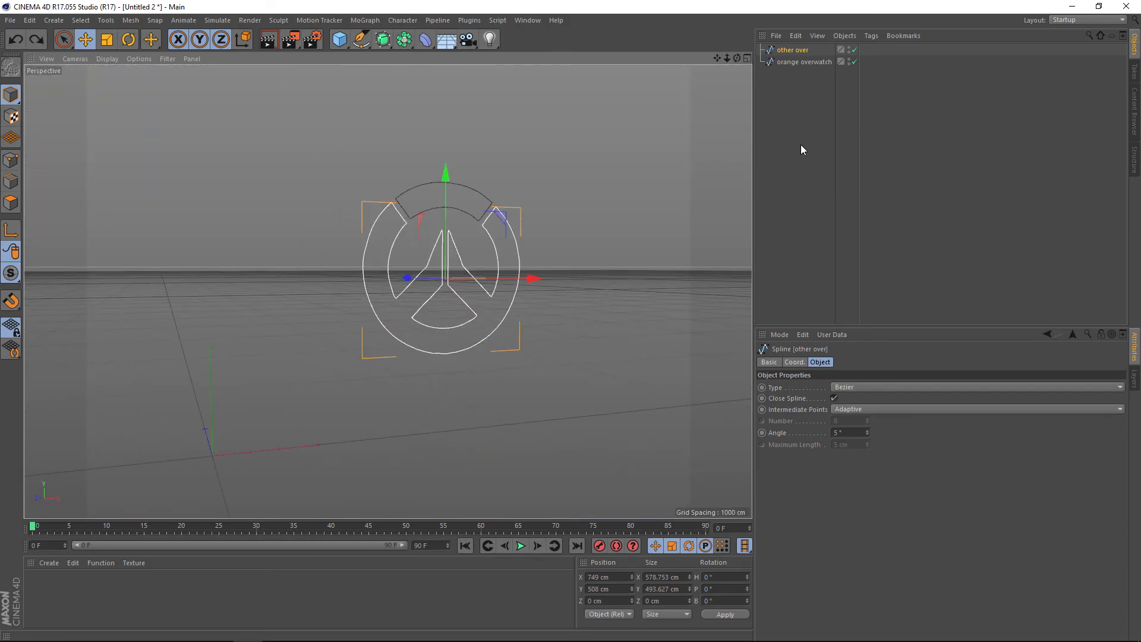
click(382, 41)
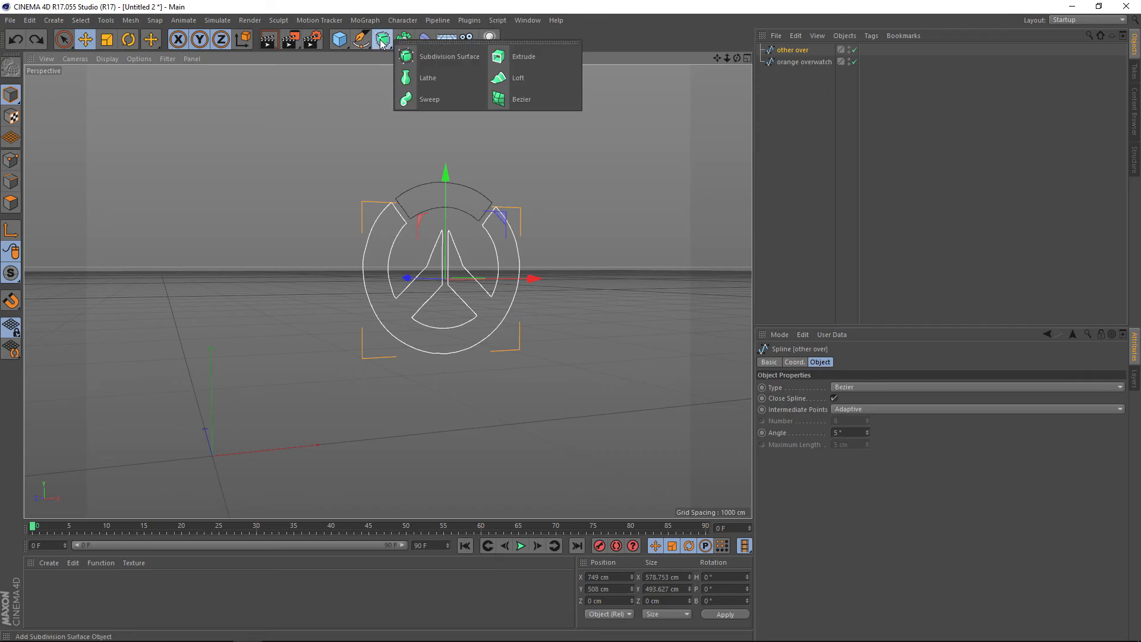
click(523, 57)
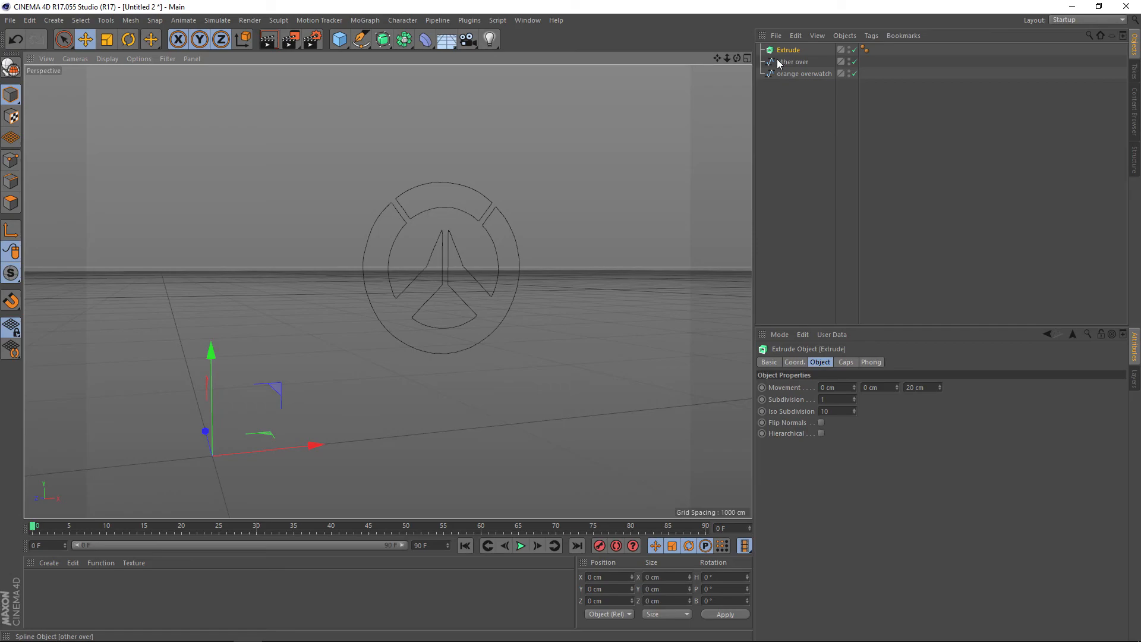
click(387, 45)
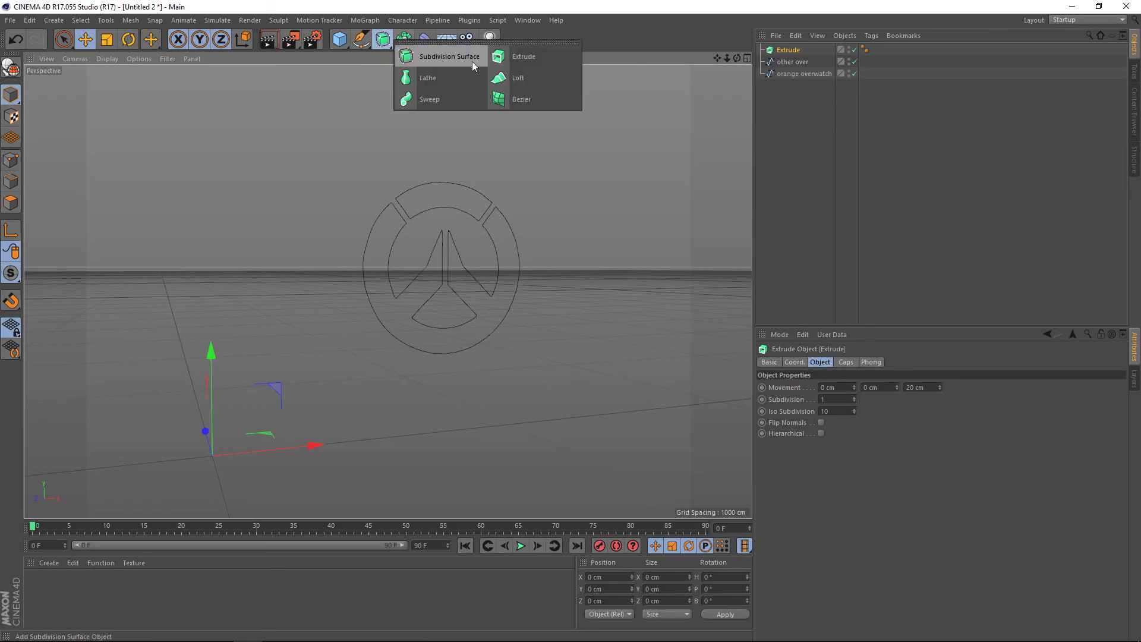
click(518, 60)
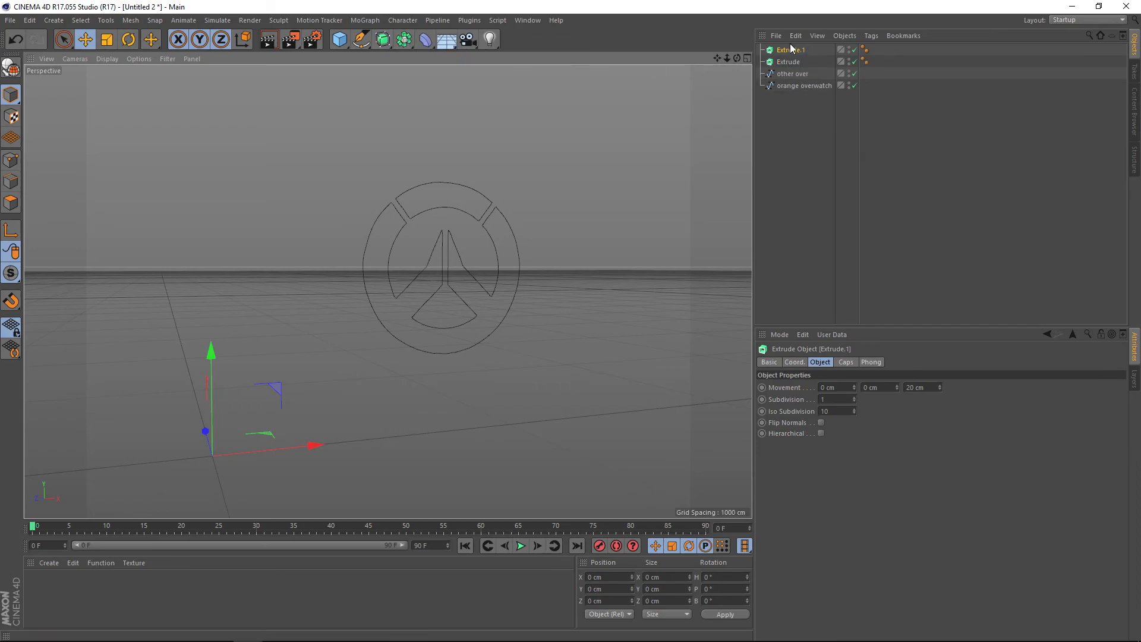
Nest the "other over" spline under one Extrude object and the "orange overwatch" spline under the other.
click(798, 74)
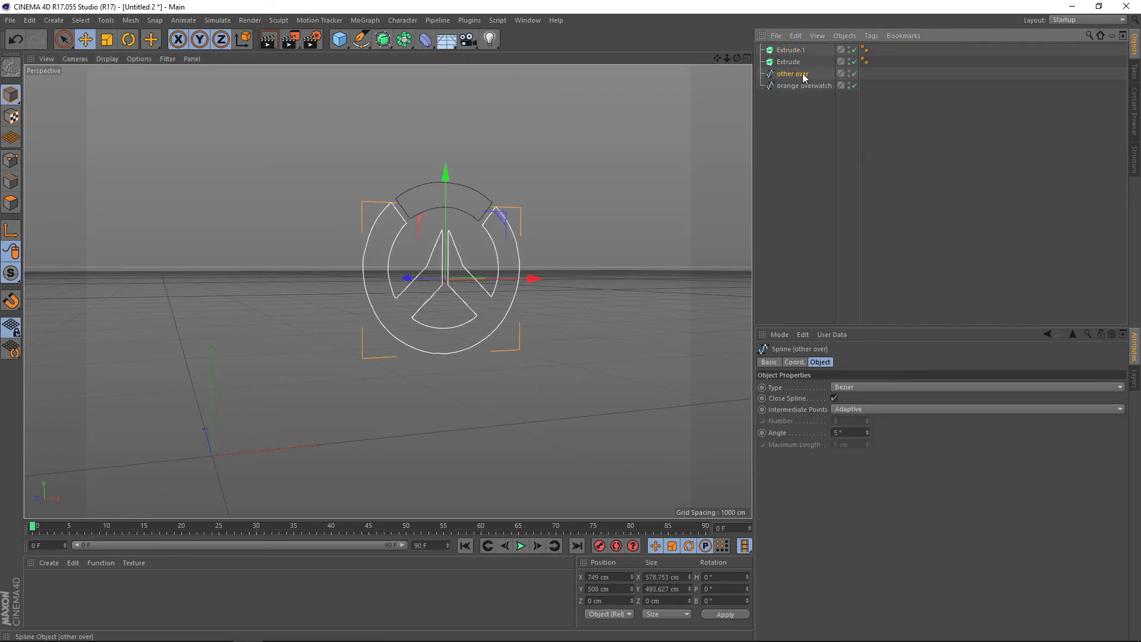
drag(789, 76, 793, 54)
click(794, 85)
drag(799, 87, 797, 76)
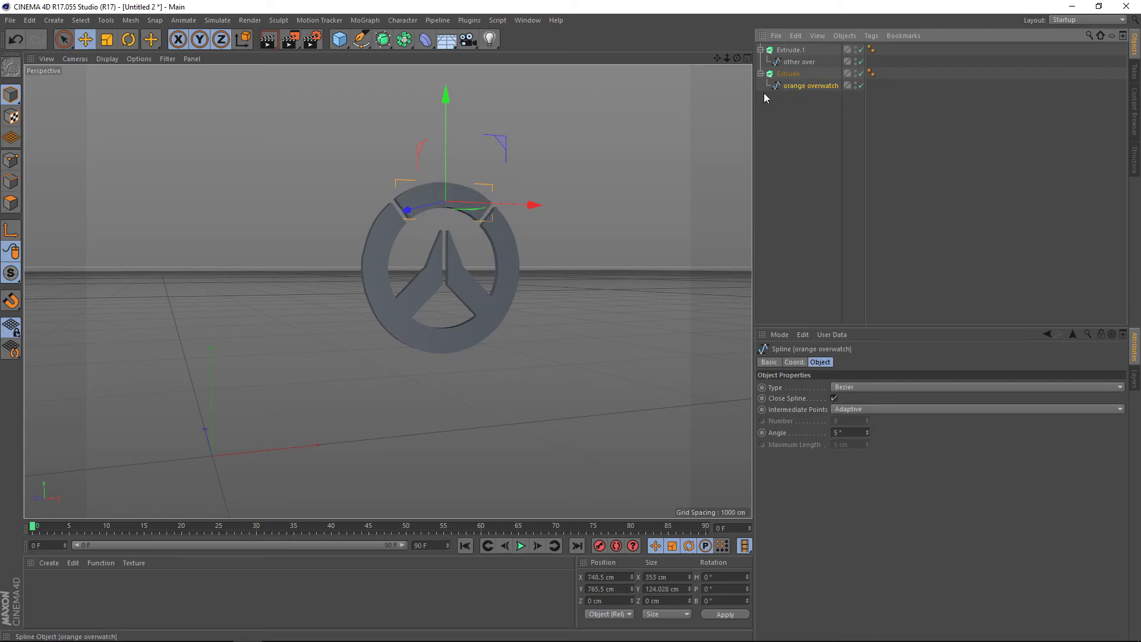
scroll(557, 162, up, 2)
alt+drag(555, 159, 620, 121)
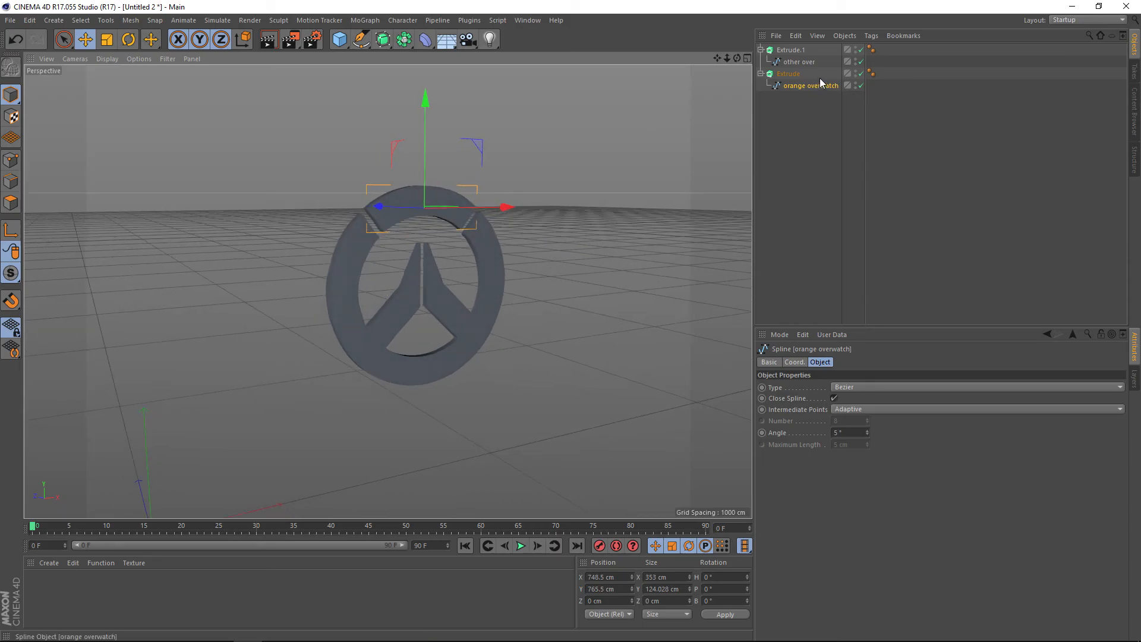
Increase the extrusion depth of both logo parts, setting the Z movement of the "other over" extrusion to 40 cm.
click(781, 74)
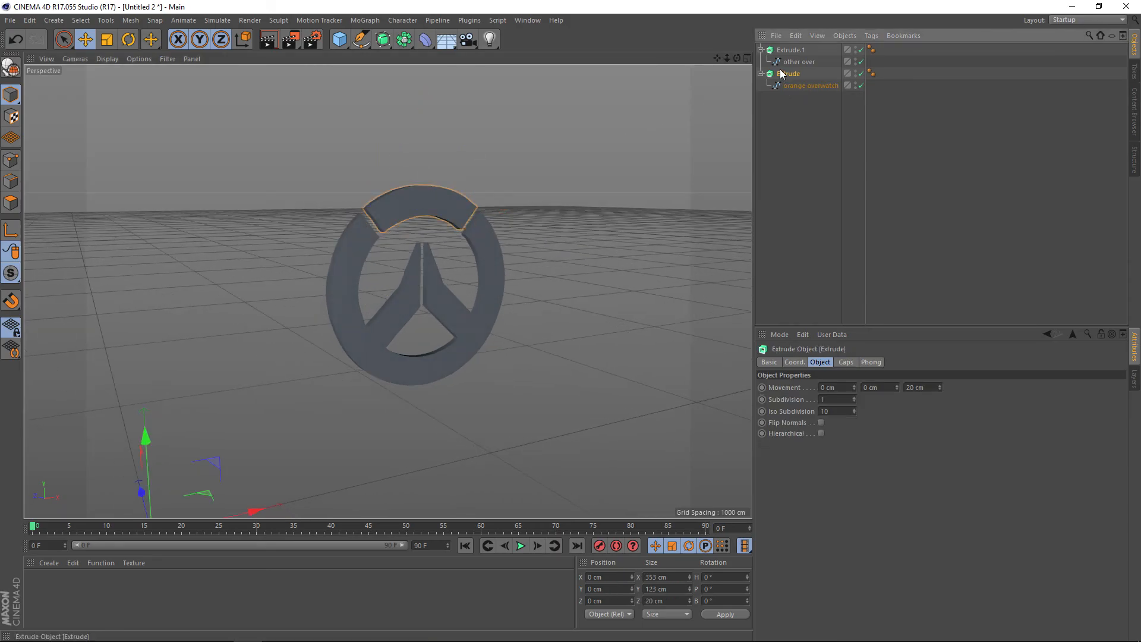
click(908, 387)
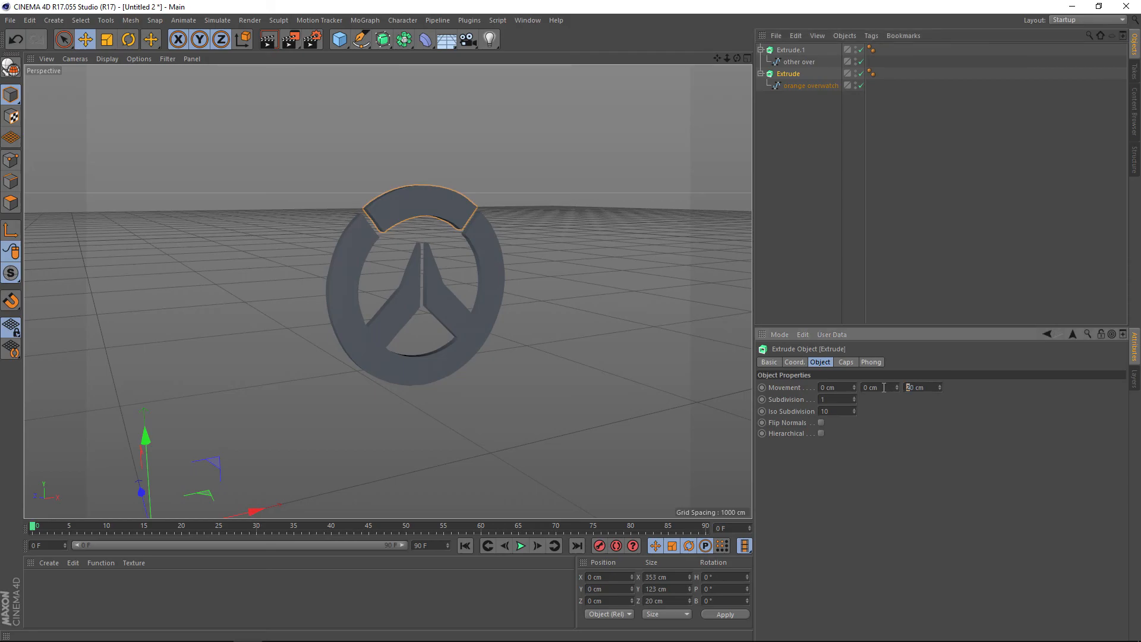
alt+drag(480, 307, 573, 269)
click(790, 50)
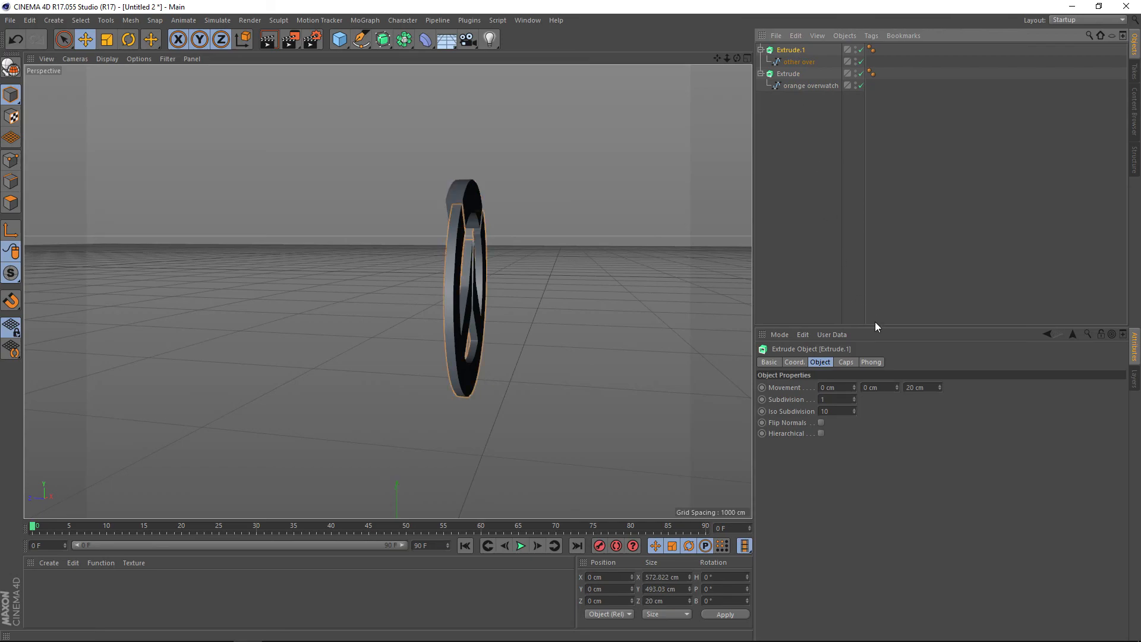
click(908, 387)
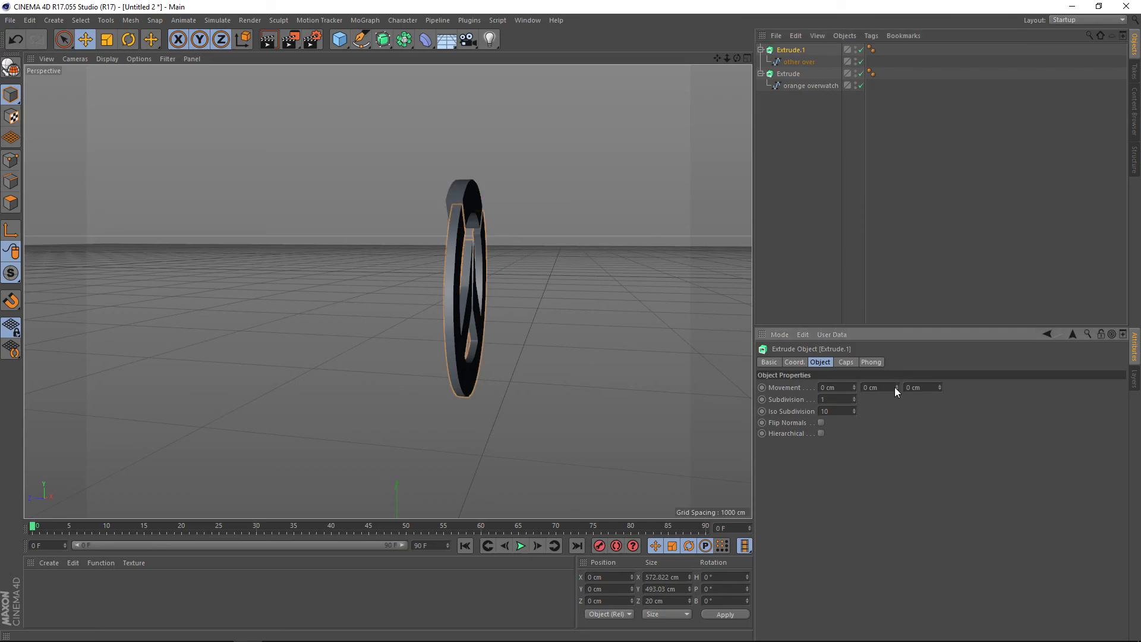
key(Return)
alt+drag(708, 305, 415, 300)
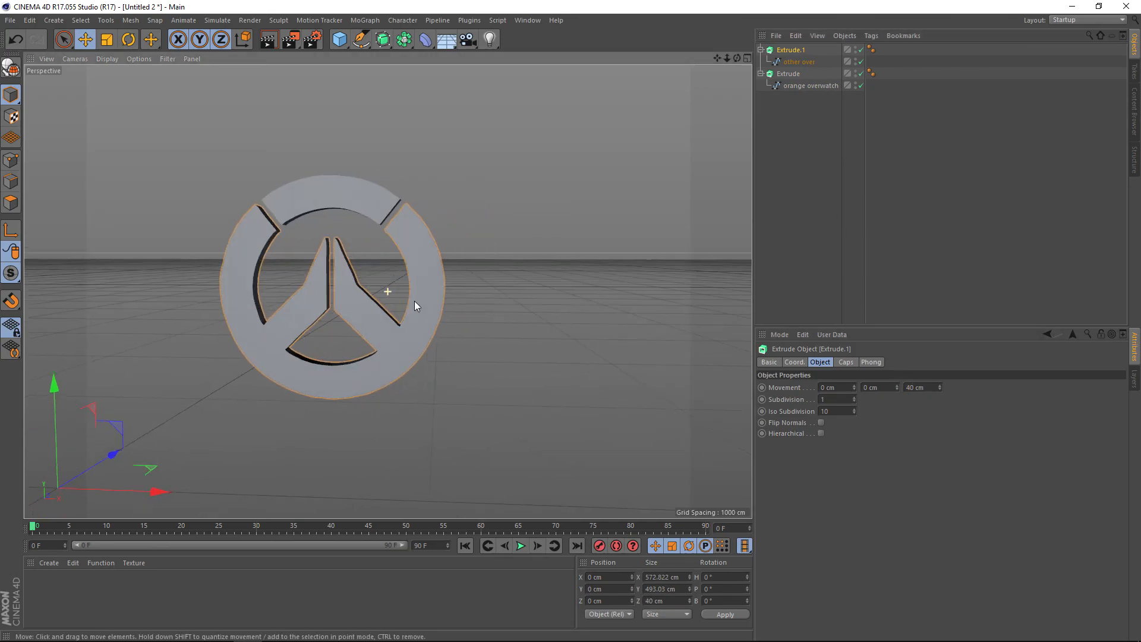
mouse_move(717, 57)
mouse_down()
mouse_move(387, 291)
mouse_move(736, 58)
mouse_move(387, 290)
mouse_move(716, 59)
mouse_up()
Create a new material and set its color to orange with H 21°, S 79% and V 80%.
double_click(265, 586)
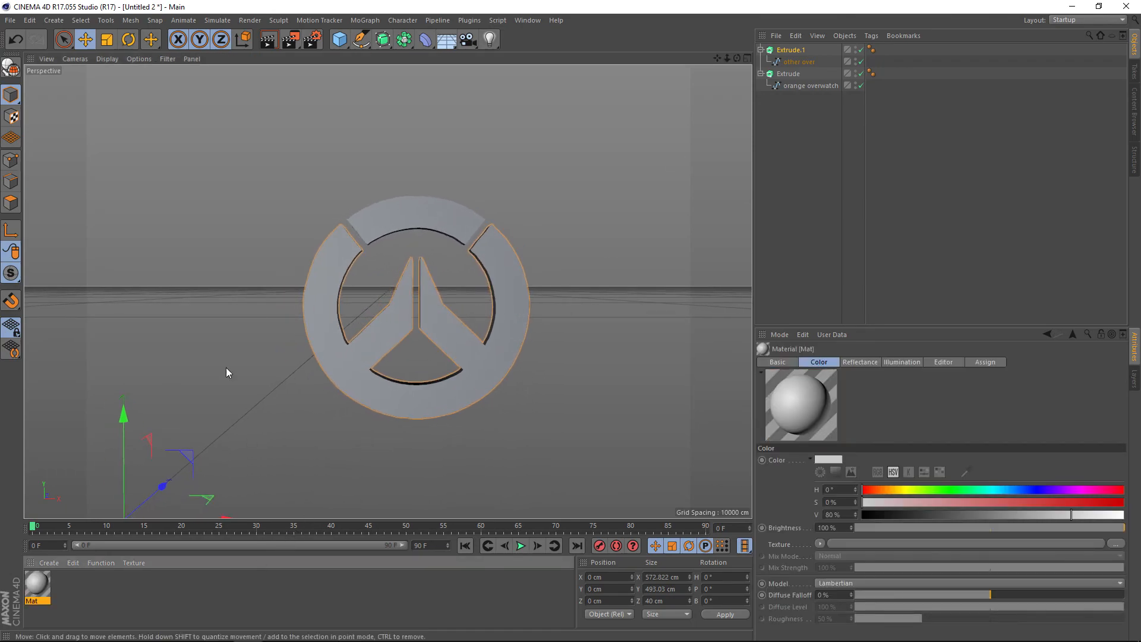
double_click(38, 584)
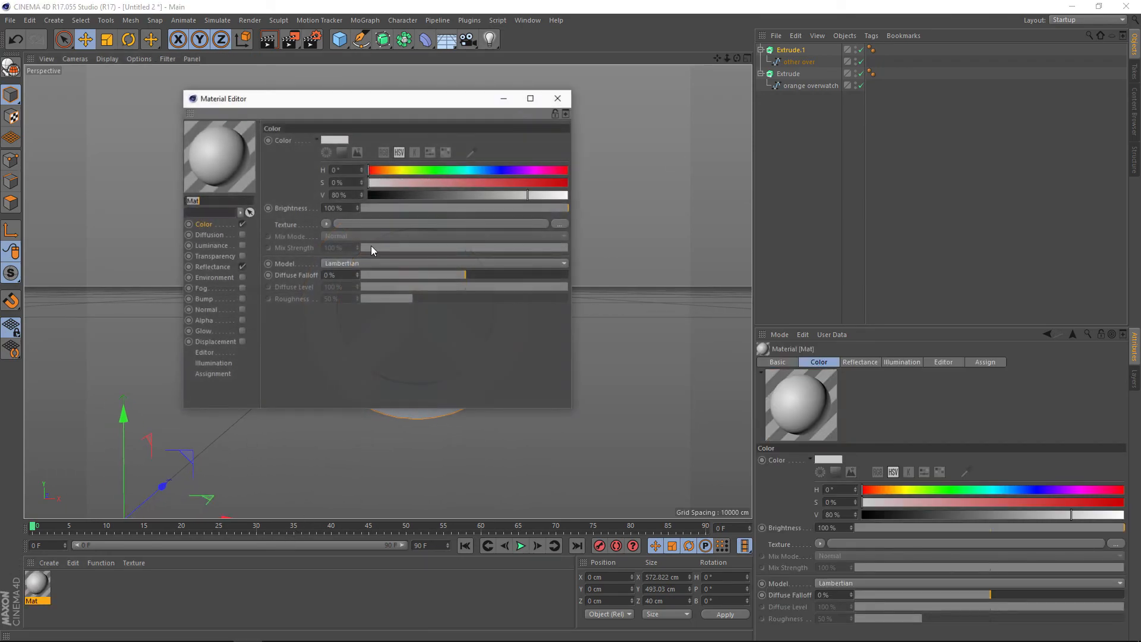
click(336, 139)
drag(326, 137, 390, 149)
click(327, 178)
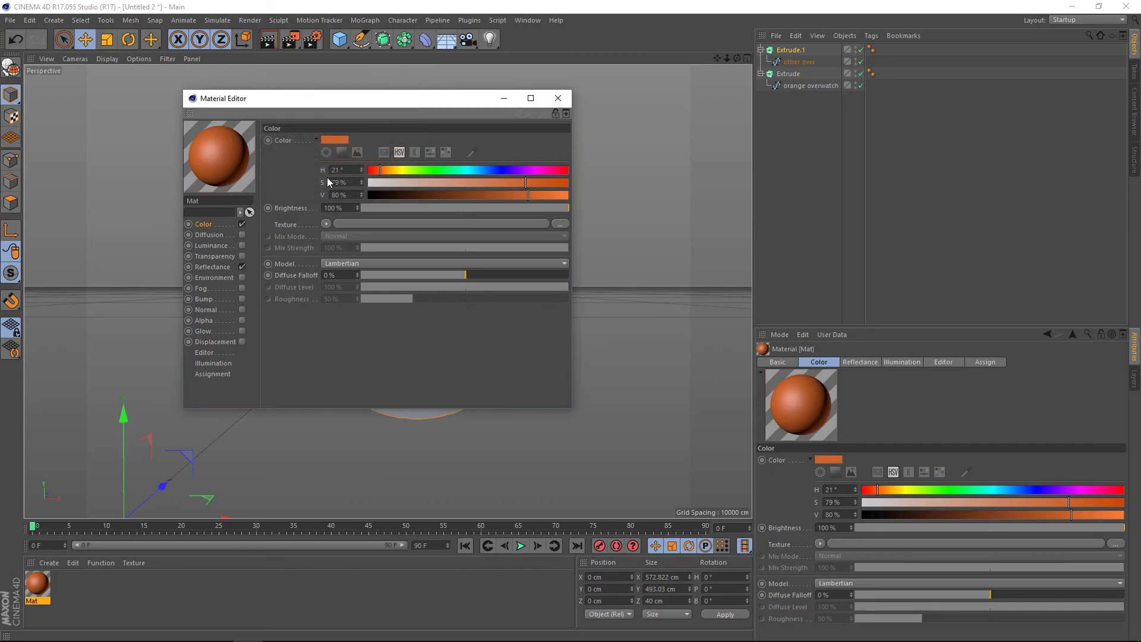
click(555, 100)
Apply the orange material to the Extrude object holding the "orange overwatch" spline.
drag(47, 600, 799, 53)
key(ctrl+z)
drag(47, 585, 800, 76)
Create a second material colored dark grey with S 0% and V 36%, and apply it to the "other over" extrusion.
double_click(77, 598)
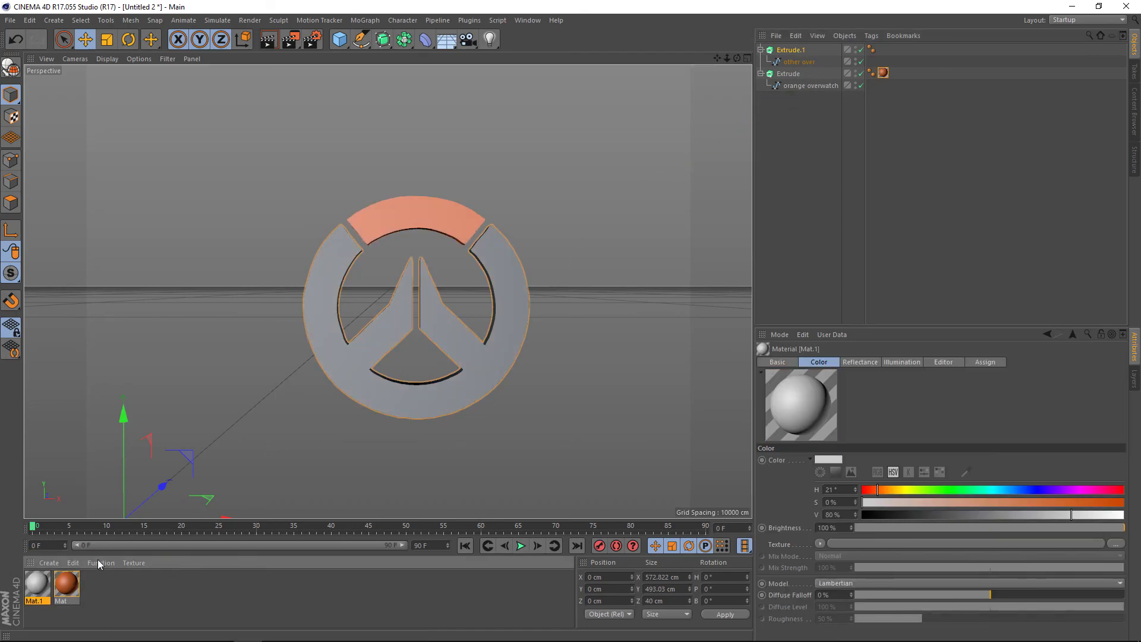
double_click(30, 598)
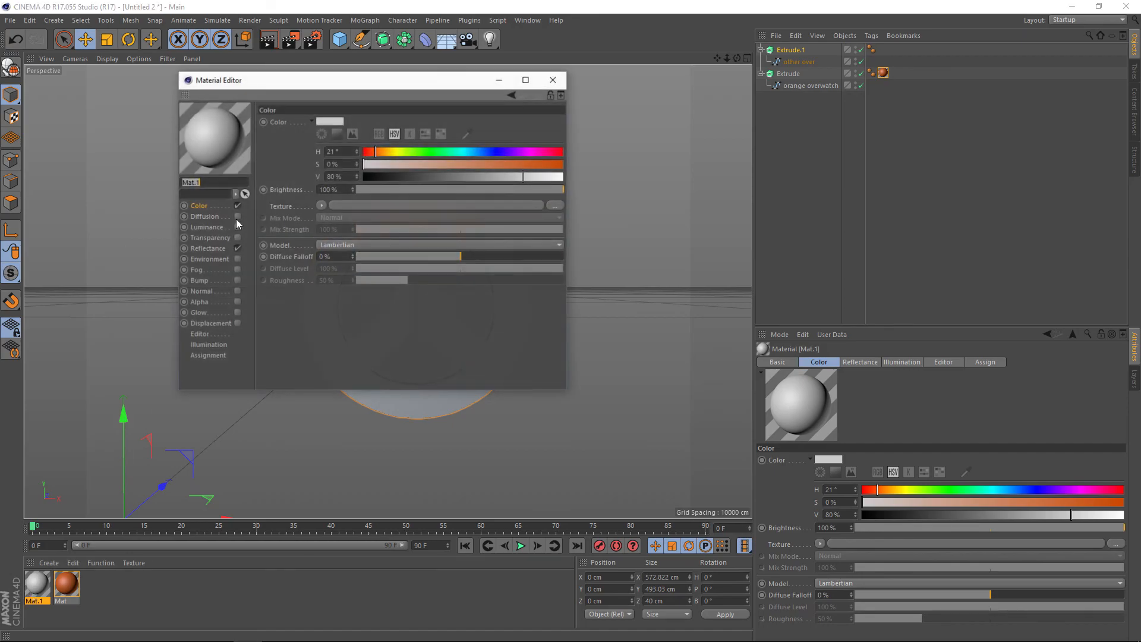
click(334, 120)
drag(334, 144, 343, 145)
click(314, 164)
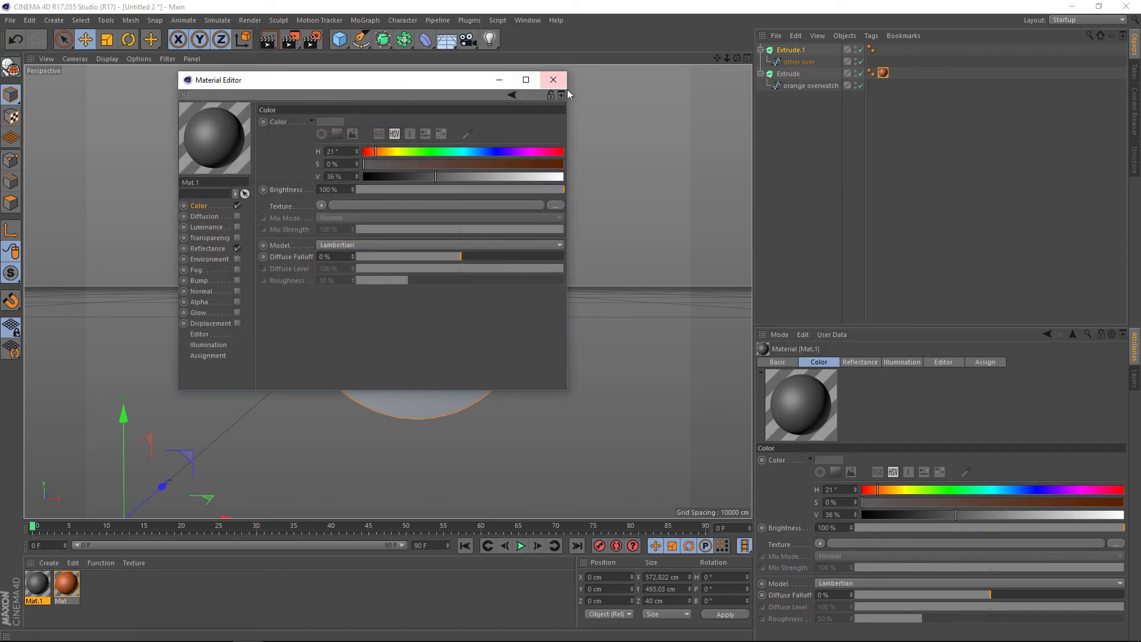
click(553, 80)
drag(46, 594, 792, 52)
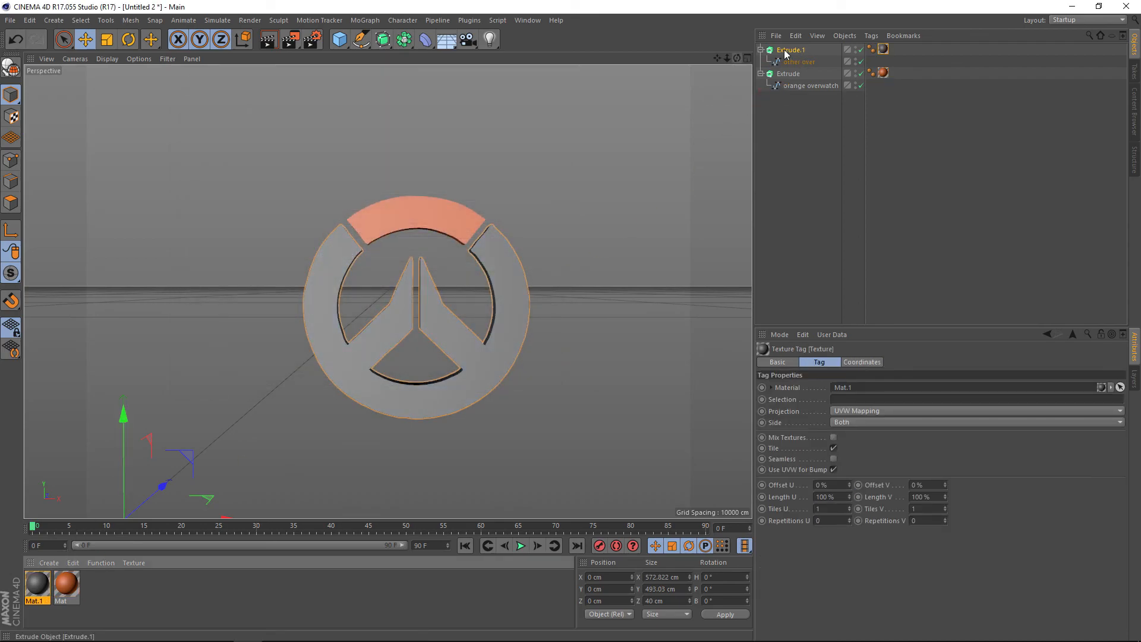
Examine the colored 3D logo from several angles, rendering the viewport to check the orange arc and grey body.
drag(737, 58, 767, 58)
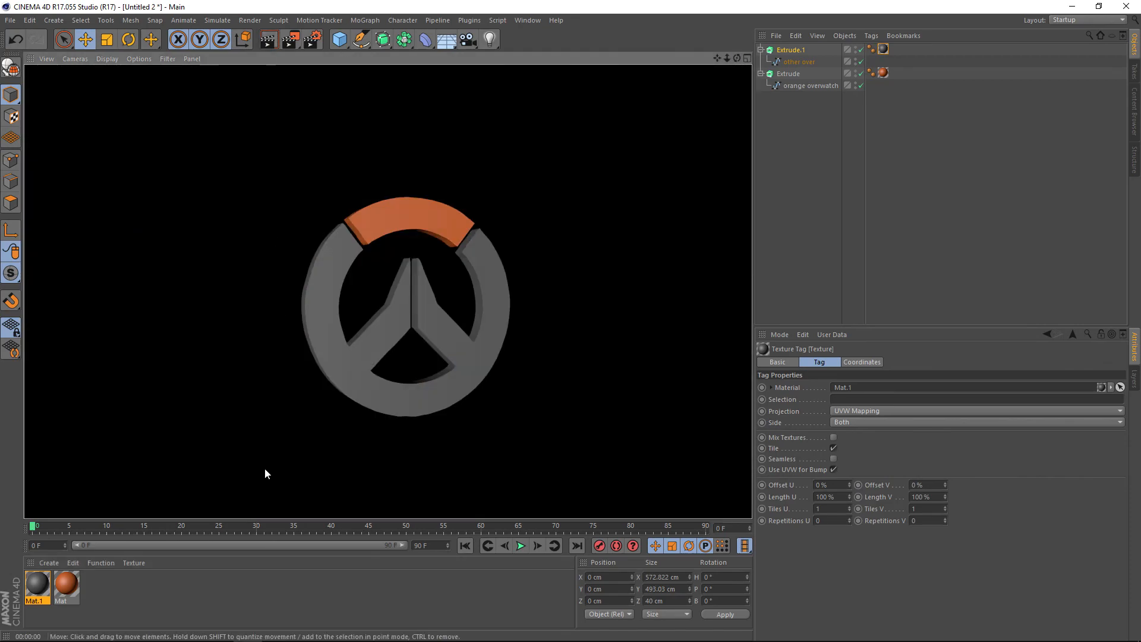
scroll(358, 366, up, 2)
drag(736, 58, 844, 90)
click(275, 41)
scroll(374, 165, down, 2)
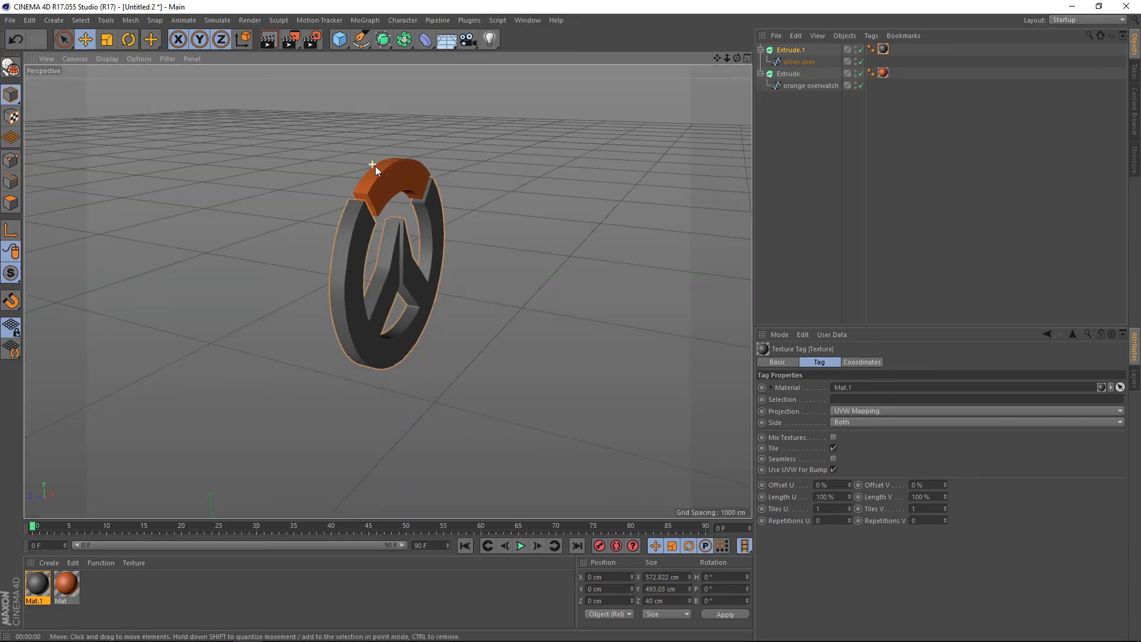
drag(737, 57, 467, 257)
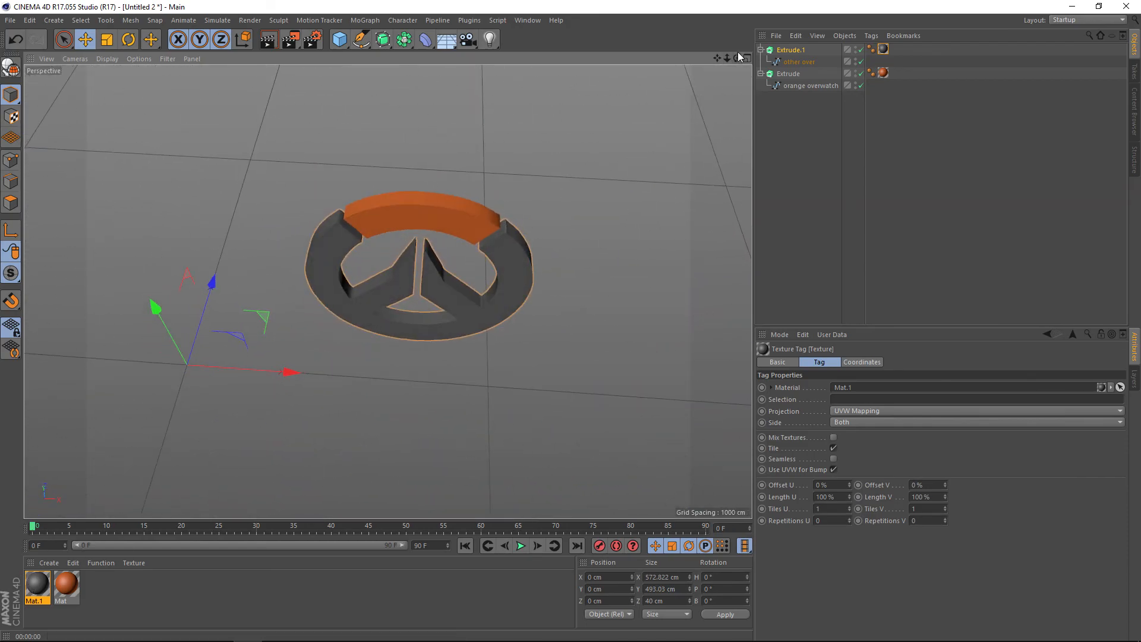
drag(737, 58, 791, 21)
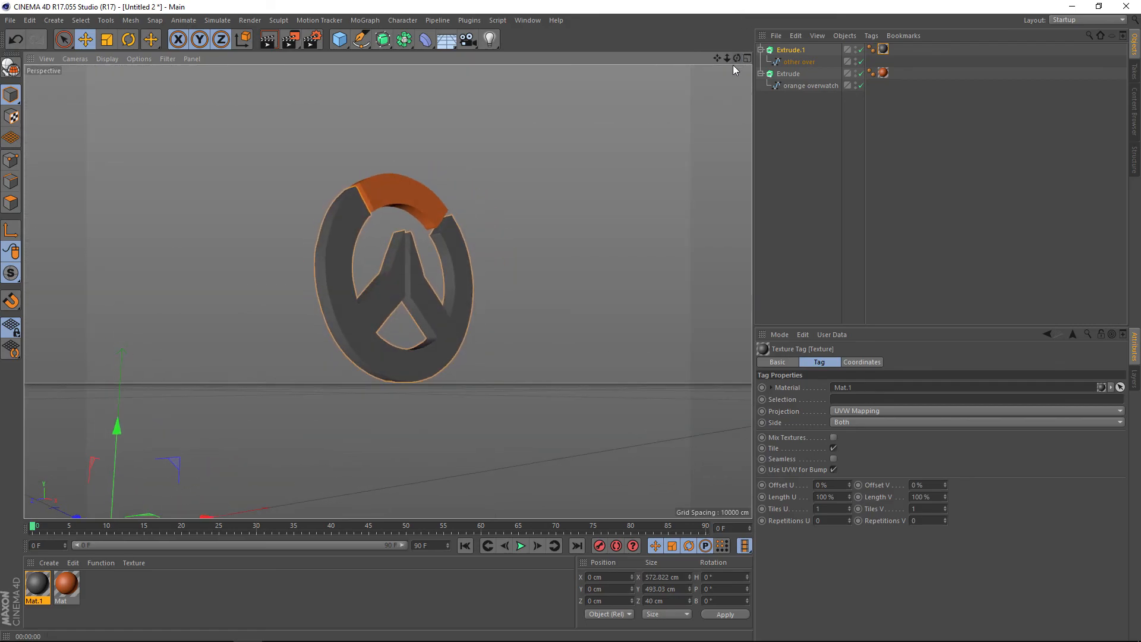
drag(737, 59, 577, 59)
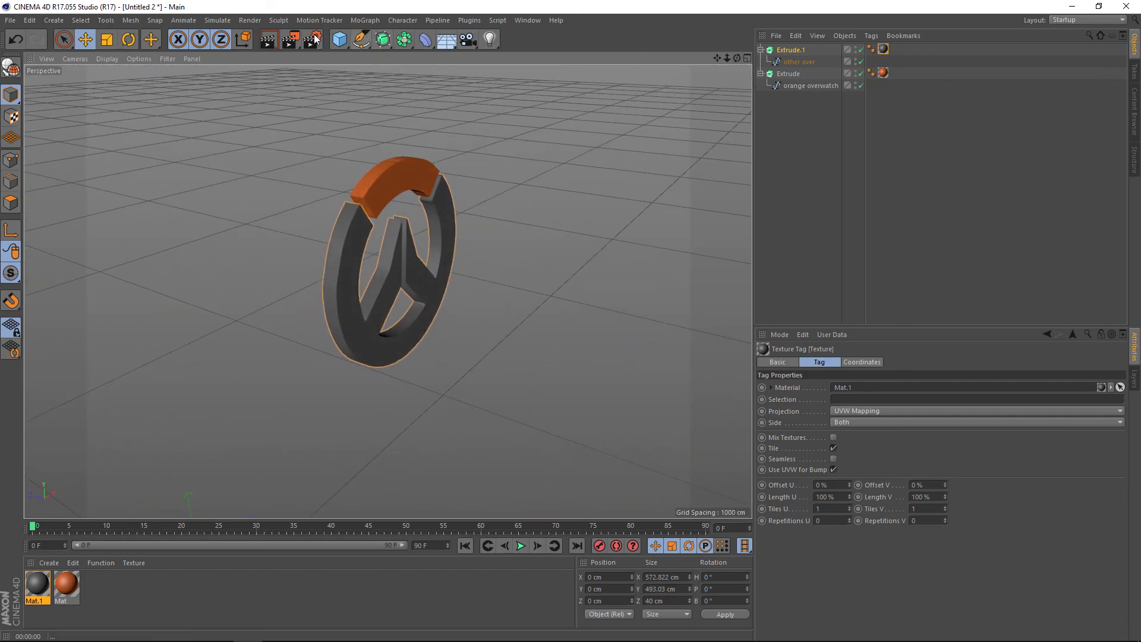
click(268, 40)
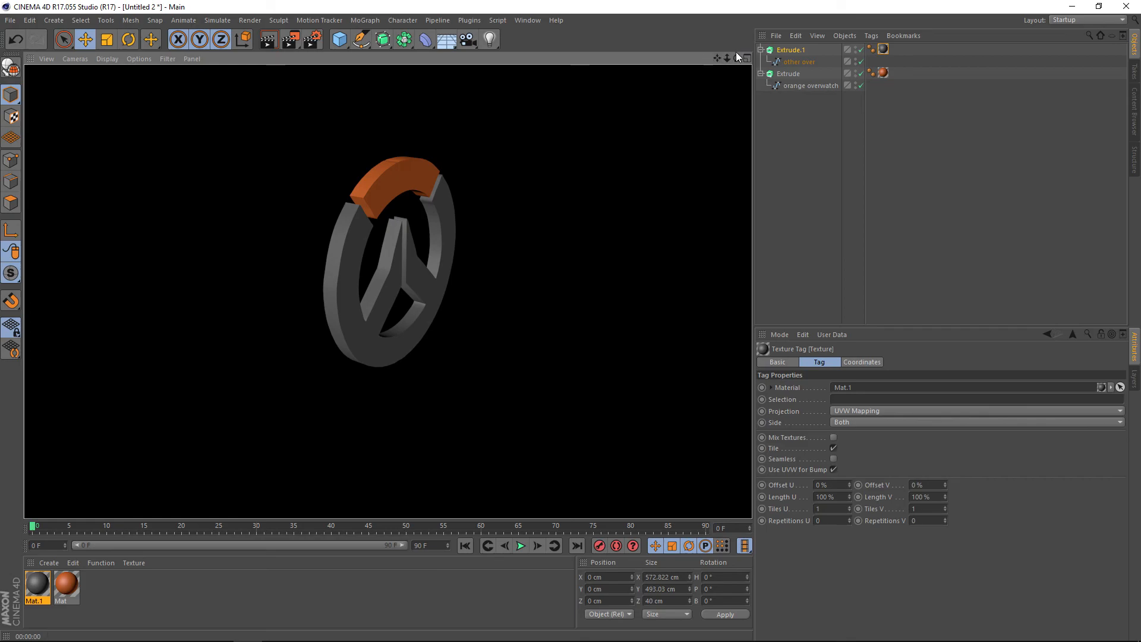
mouse_move(736, 58)
mouse_down()
mouse_move(707, 75)
mouse_move(736, 59)
mouse_up()
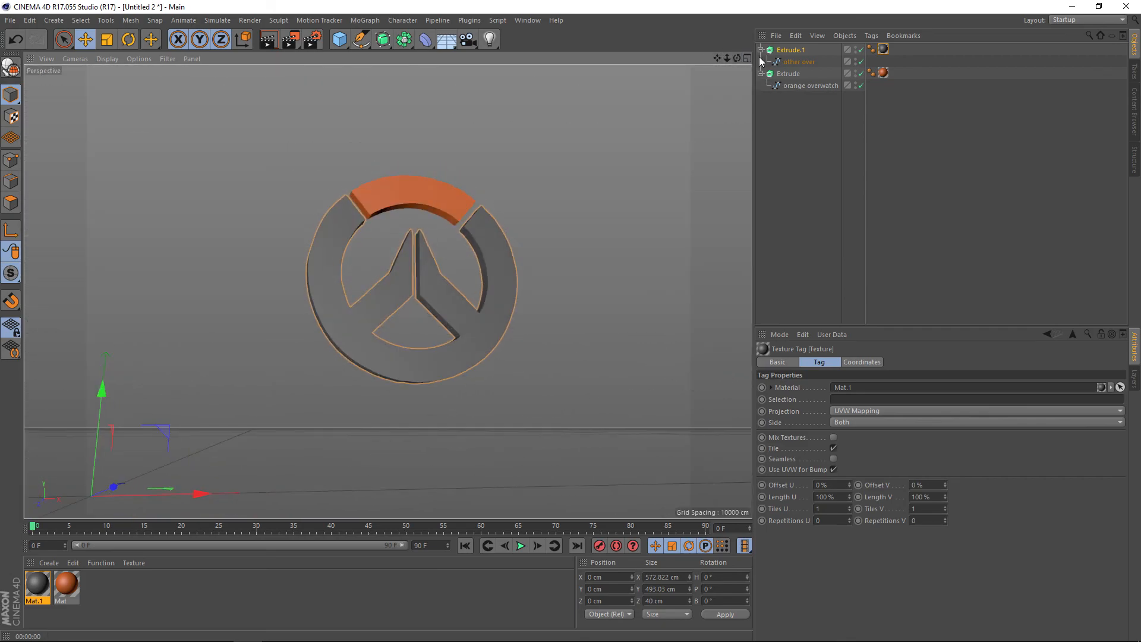